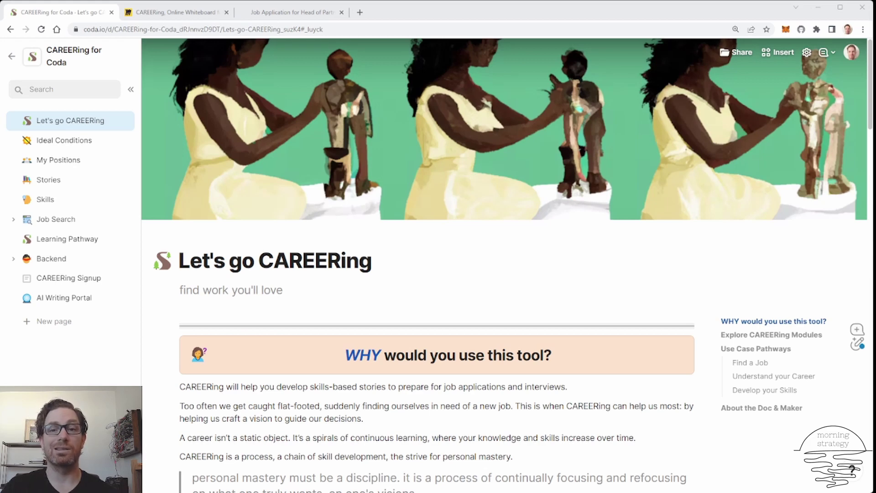
# Step: View the CAREERing diagram on the Miro board and open the Job Search page of the Coda doc
pyautogui.click(175, 13)
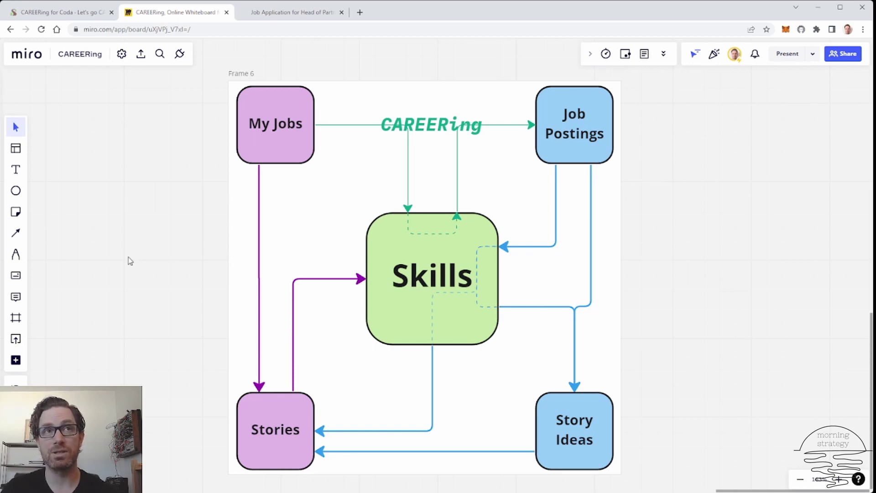
pyautogui.click(63, 14)
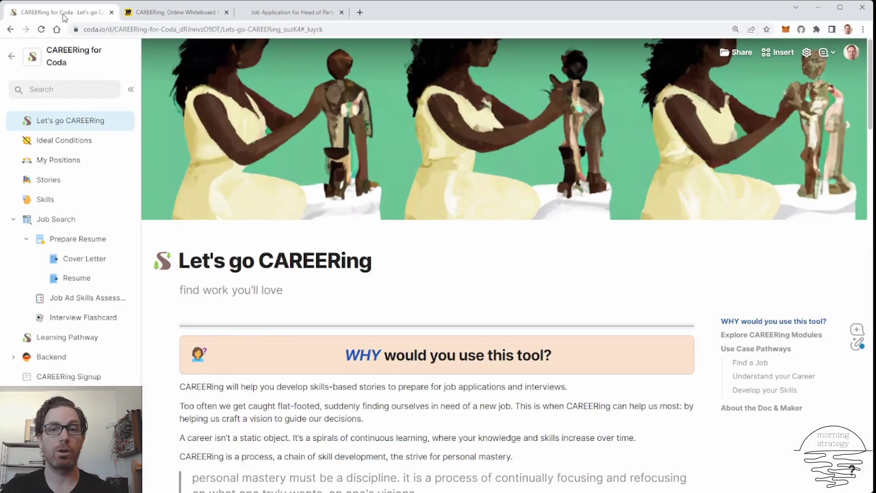
pyautogui.click(67, 219)
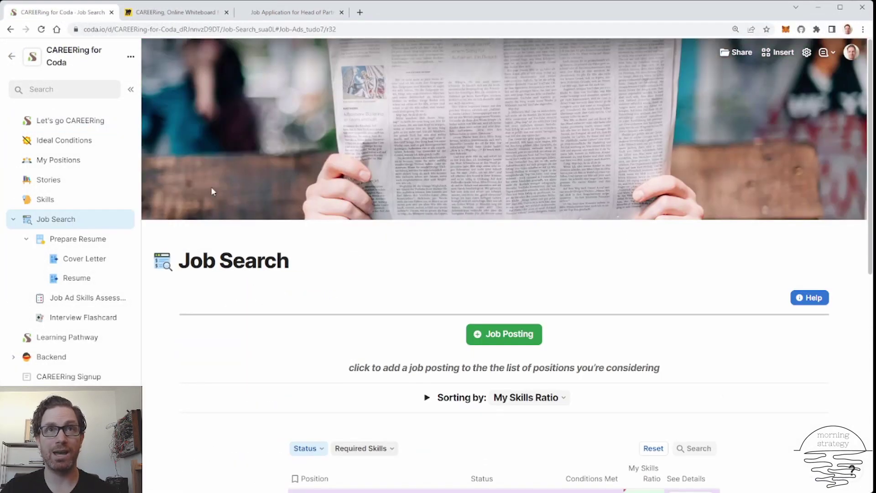
# Step: Copy the full Head of Partnerships job ad text and the posting's URL from the Greenhouse page
pyautogui.click(294, 12)
pyautogui.moveTo(208, 105); pyautogui.dragTo(307, 253)
pyautogui.scroll(-10, 354, 274)
pyautogui.keyDown('shift'); pyautogui.click(419, 369); pyautogui.keyUp('shift')
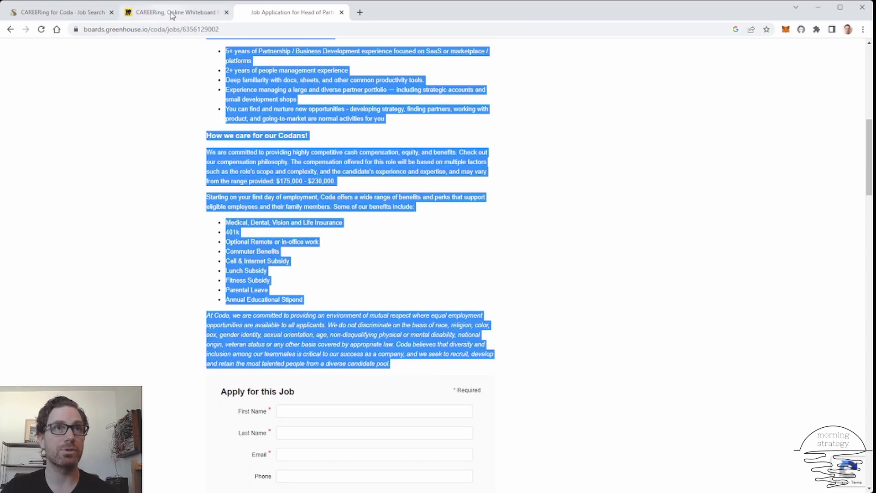
pyautogui.click(246, 29)
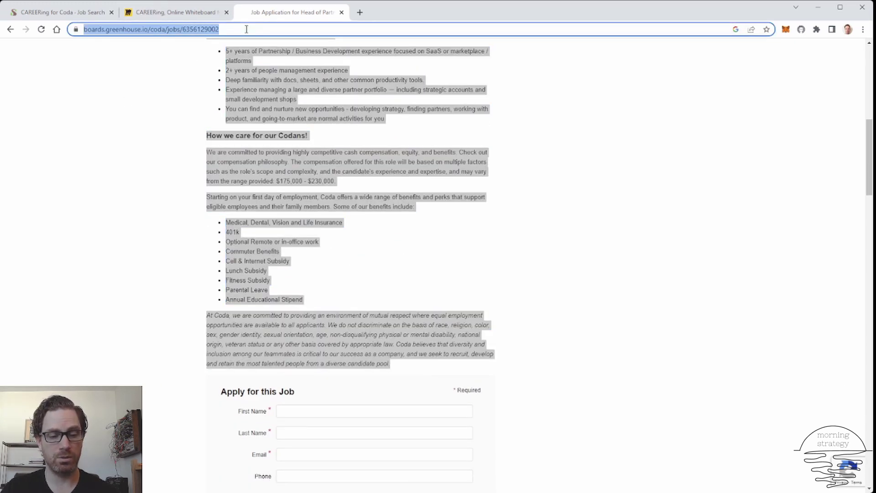
# Step: Add a new job posting in the Coda doc and name the position "Head of Partnerships"
pyautogui.click(54, 16)
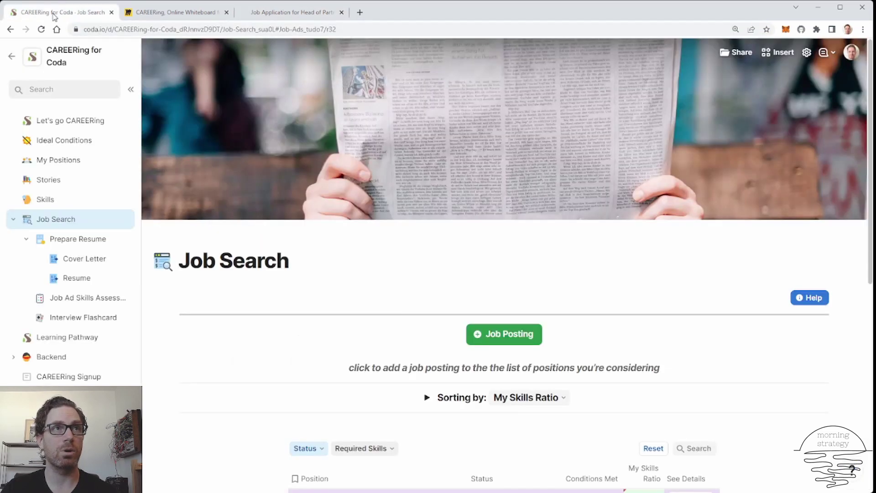
pyautogui.click(510, 335)
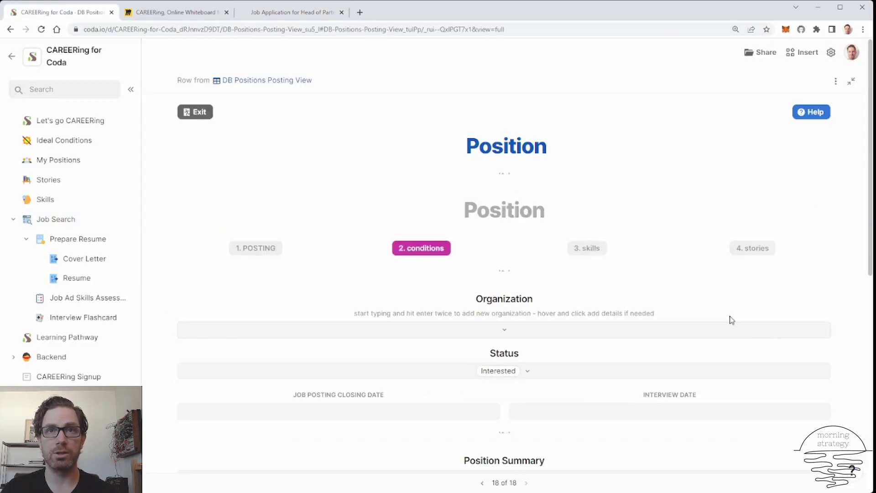
pyautogui.click(505, 215)
pyautogui.write('H')
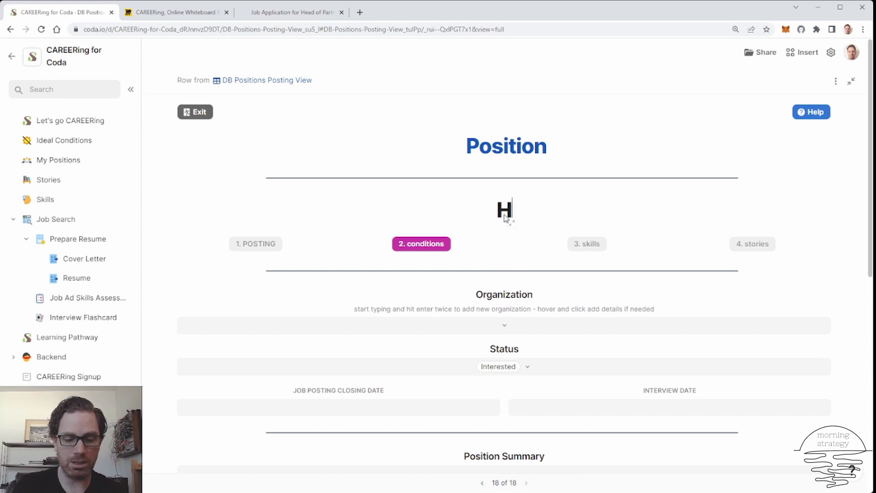
pyautogui.write('ead of Part')
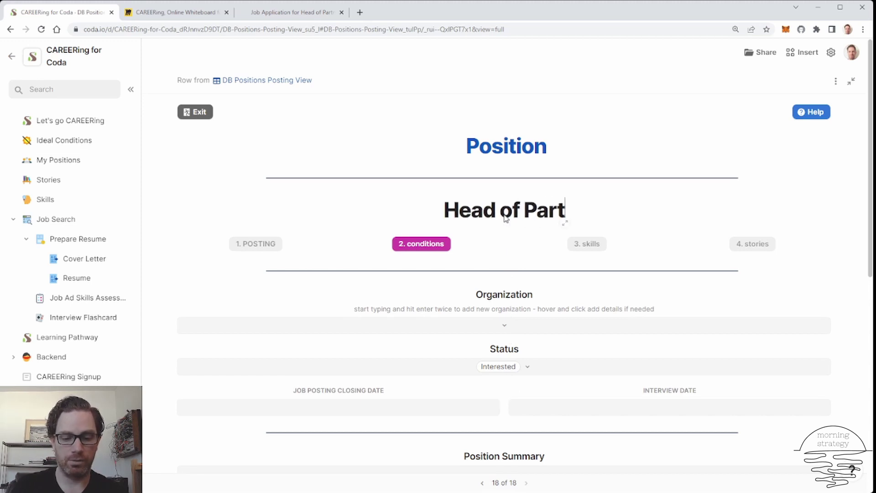
pyautogui.write('nerships')
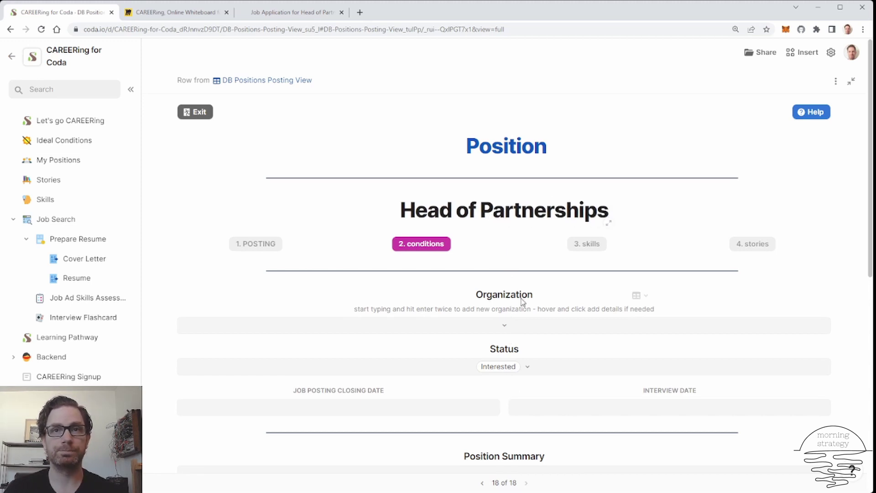
# Step: Check the job ad in the Greenhouse page and add Coda as the position's new organization in the doc
pyautogui.click(301, 12)
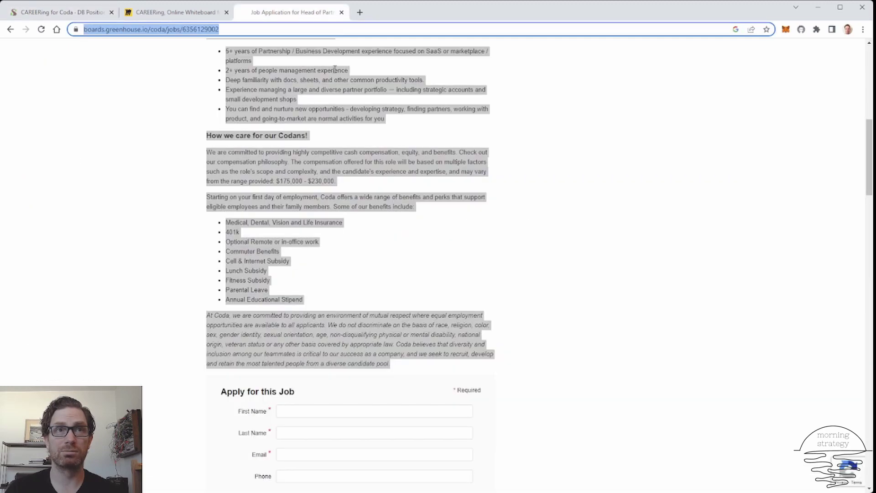
pyautogui.scroll(10, 338, 71)
pyautogui.click(68, 12)
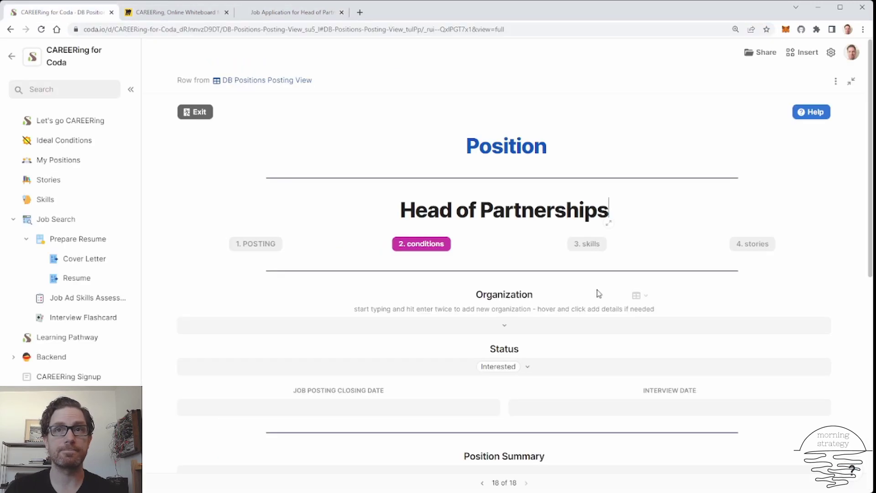
pyautogui.click(509, 327)
pyautogui.write('Coda')
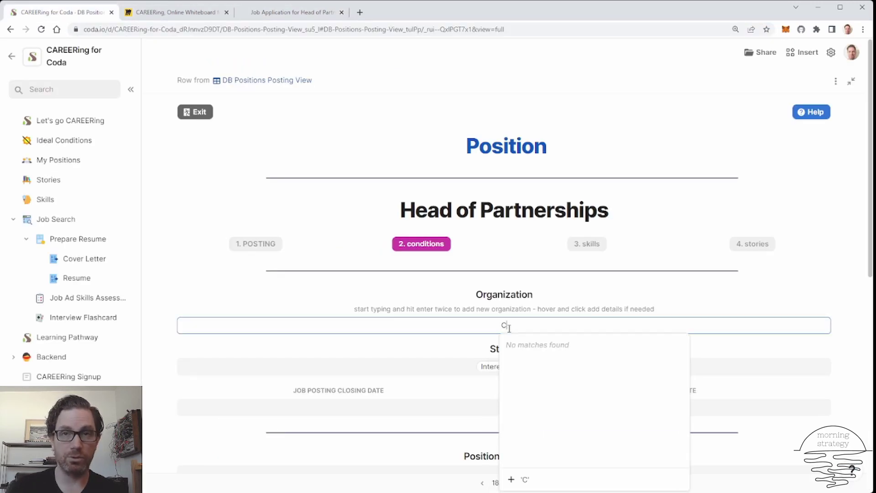
pyautogui.press('Return')
pyautogui.press('Return')
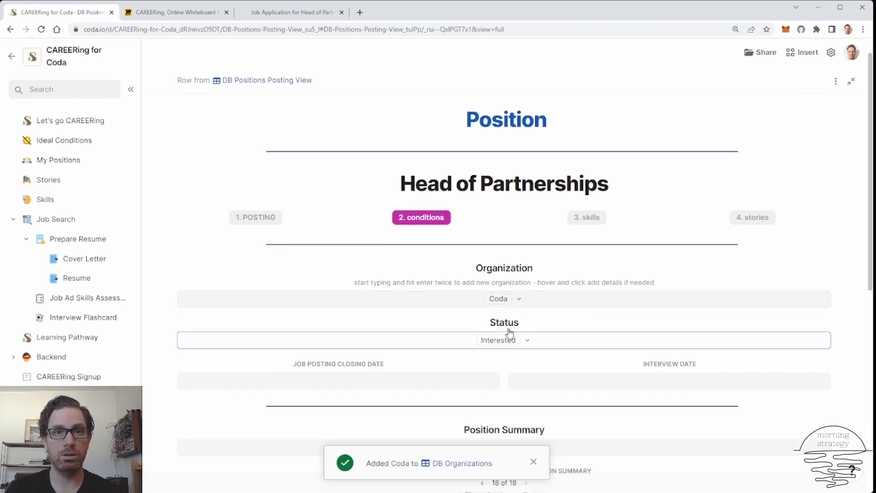
# Step: Paste the copied job ad into the job posting copy and its URL into the job posting link
pyautogui.scroll(-5, 261, 411)
pyautogui.click(235, 399)
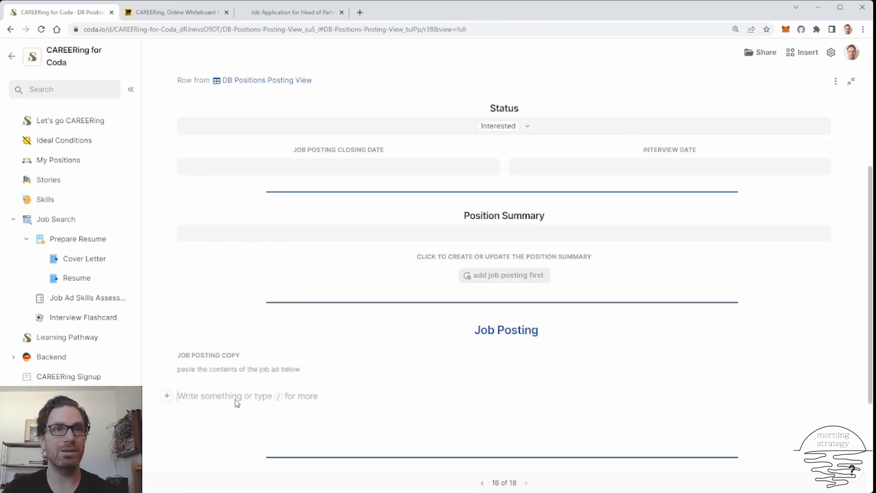
pyautogui.hotkey('ctrl', 'v')
pyautogui.scroll(-5, 866, 389)
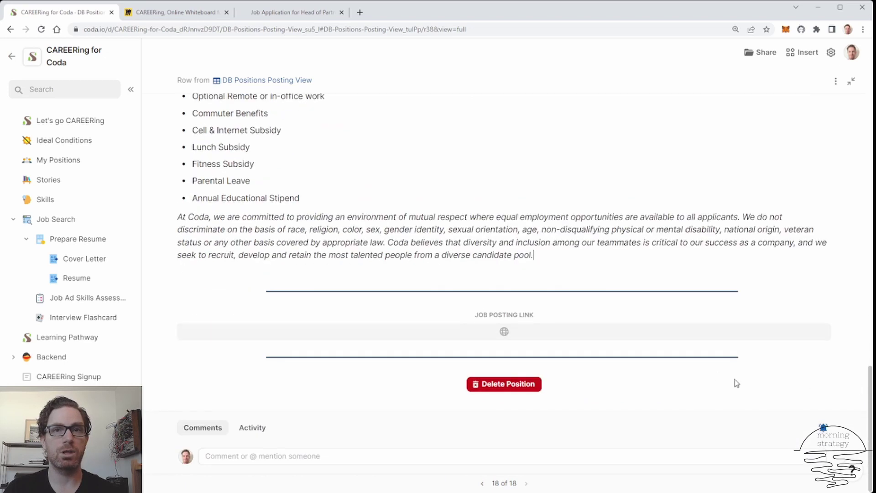
pyautogui.click(519, 335)
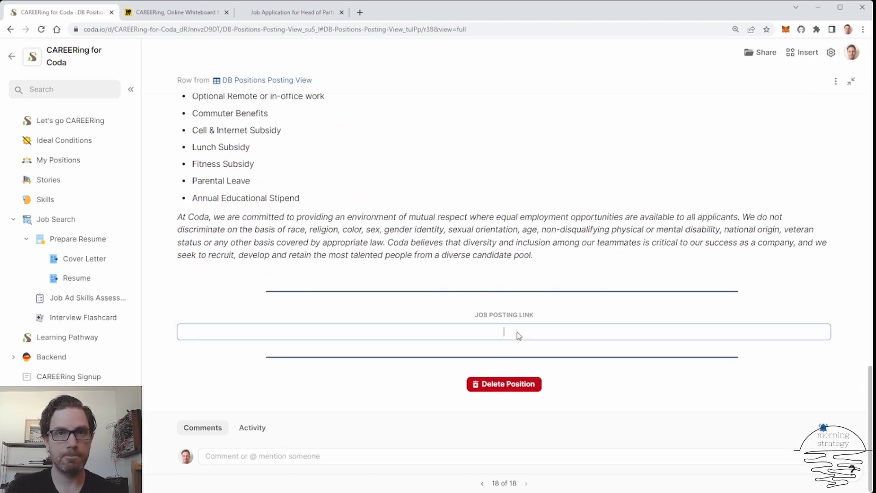
pyautogui.hotkey('ctrl', 'v')
pyautogui.press('Return')
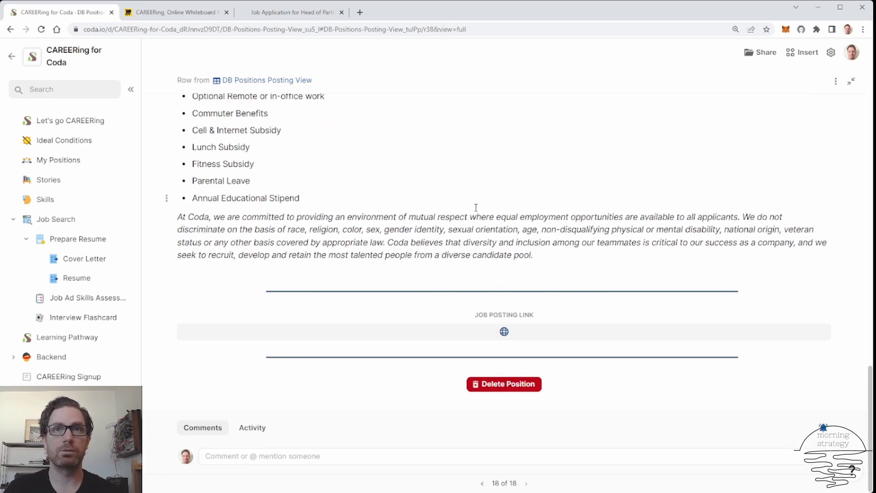
# Step: Create the position summary from the job posting and open the position's conditions view
pyautogui.scroll(15, 476, 208)
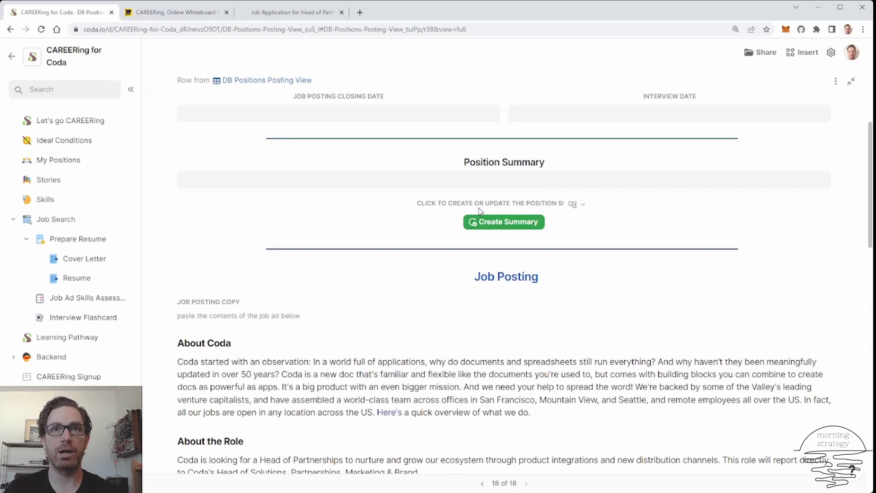
pyautogui.click(506, 223)
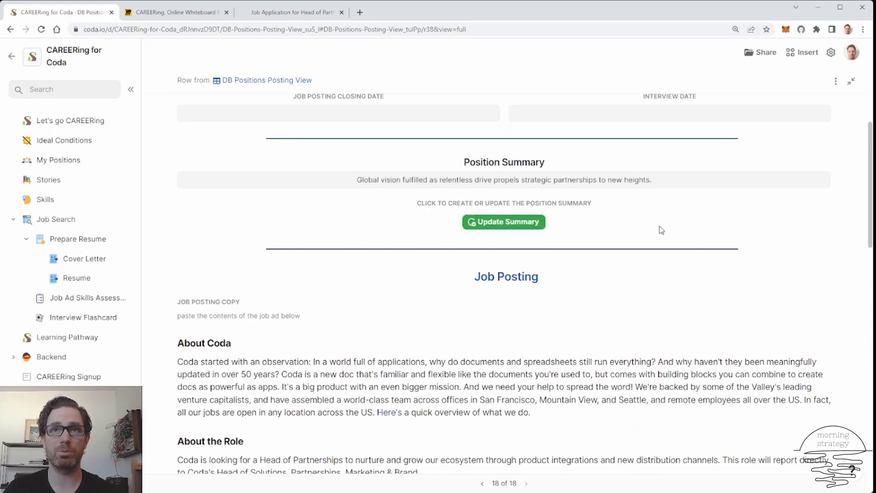
pyautogui.scroll(2, 673, 240)
pyautogui.scroll(3, 673, 240)
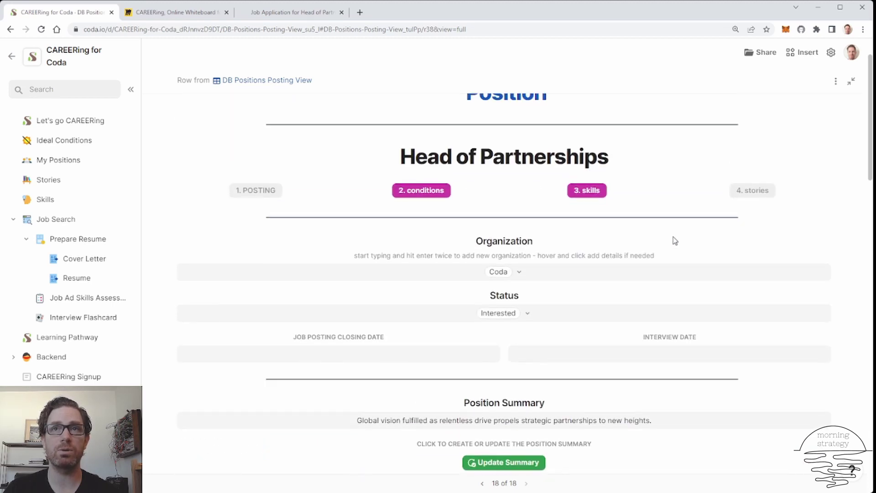
pyautogui.click(430, 189)
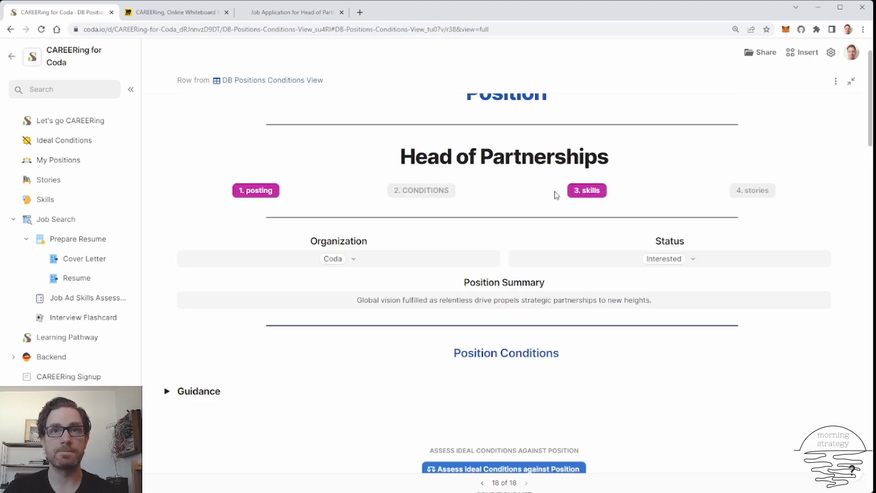
# Step: Review the listed condition preferences and assess the ideal conditions against the position
pyautogui.scroll(-5, 647, 302)
pyautogui.scroll(-2, 645, 300)
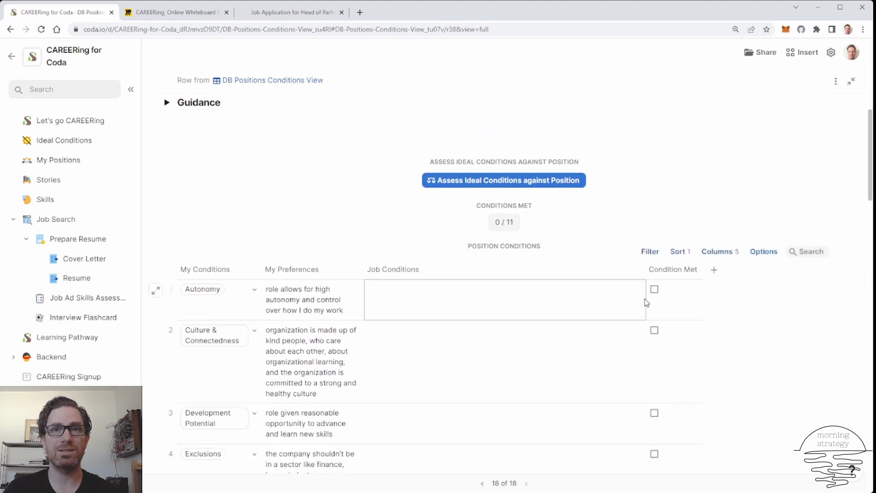
pyautogui.scroll(2, 677, 285)
pyautogui.scroll(-8, 709, 295)
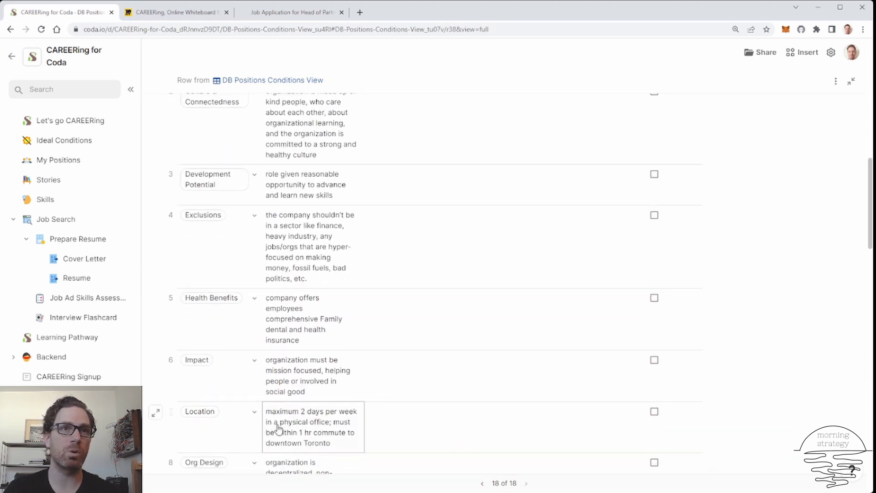
pyautogui.scroll(5, 332, 427)
pyautogui.scroll(1, 275, 359)
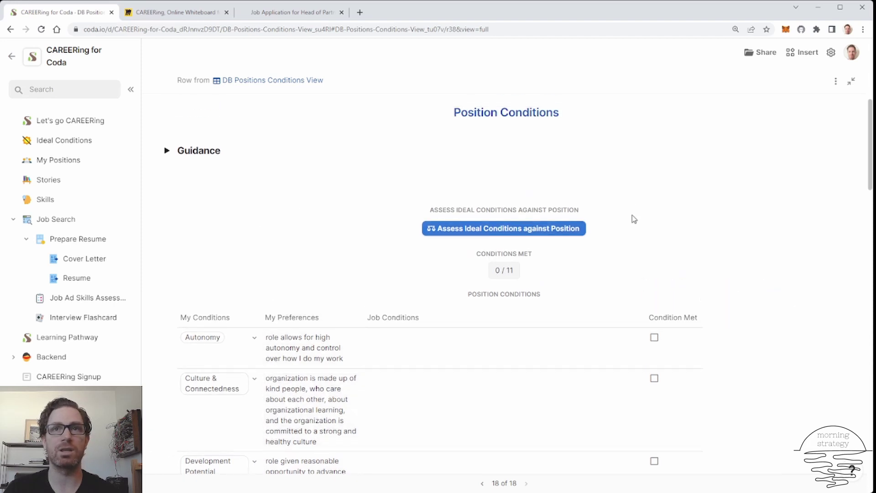
pyautogui.click(523, 230)
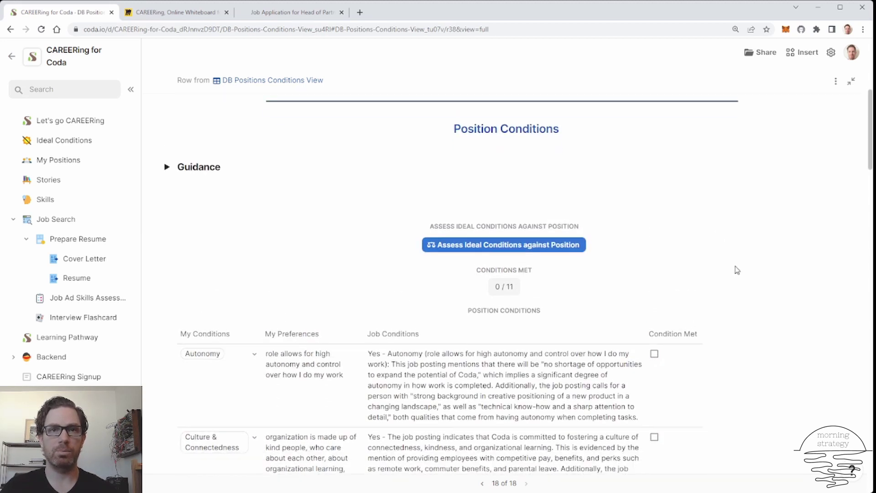
# Step: Mark nine position conditions as met, including Autonomy, Culture & Connectedness, Development Potential and Exclusions
pyautogui.scroll(-2, 730, 274)
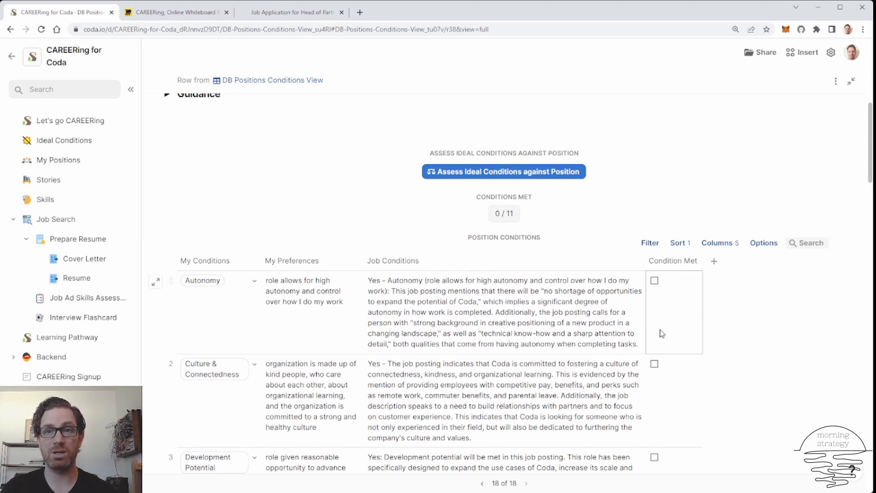
pyautogui.click(654, 281)
pyautogui.click(654, 363)
pyautogui.scroll(-4, 657, 378)
pyautogui.click(655, 260)
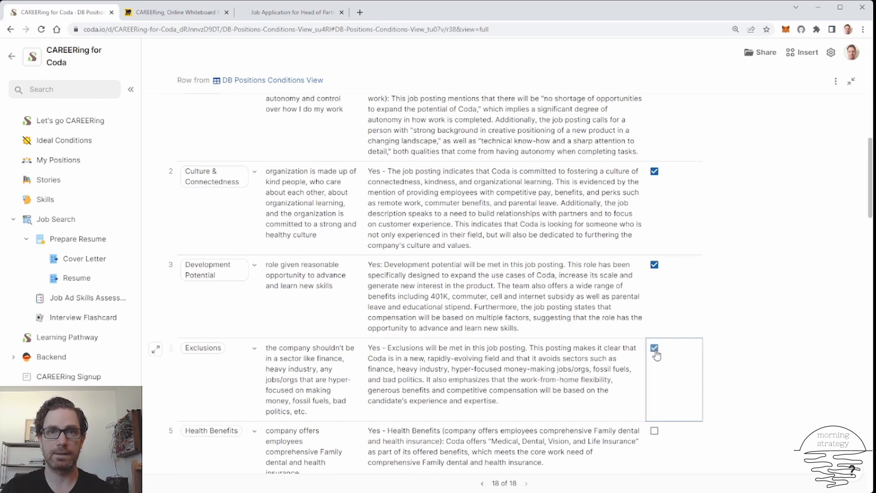
pyautogui.scroll(-4, 655, 348)
pyautogui.click(655, 236)
pyautogui.click(654, 404)
pyautogui.scroll(-6, 654, 405)
pyautogui.click(654, 261)
pyautogui.click(654, 322)
pyautogui.click(654, 384)
# Step: Open the skills view of the Head of Partnerships position
pyautogui.scroll(15, 654, 384)
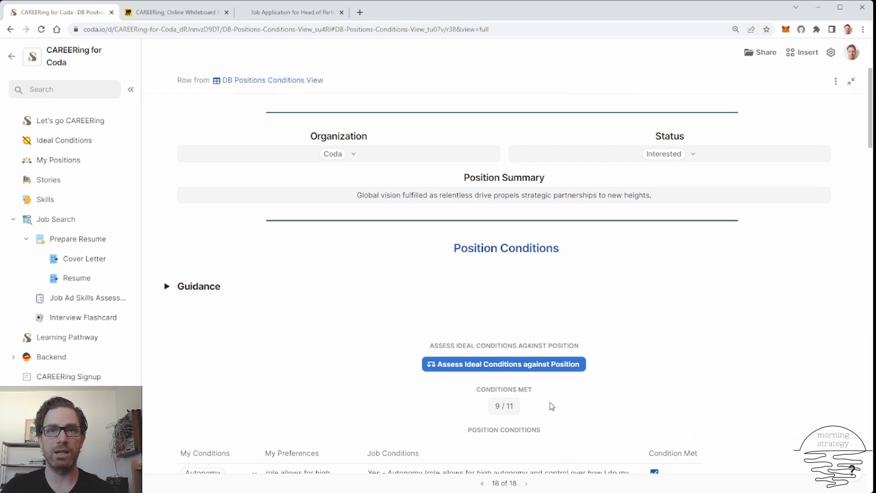
pyautogui.scroll(4, 656, 325)
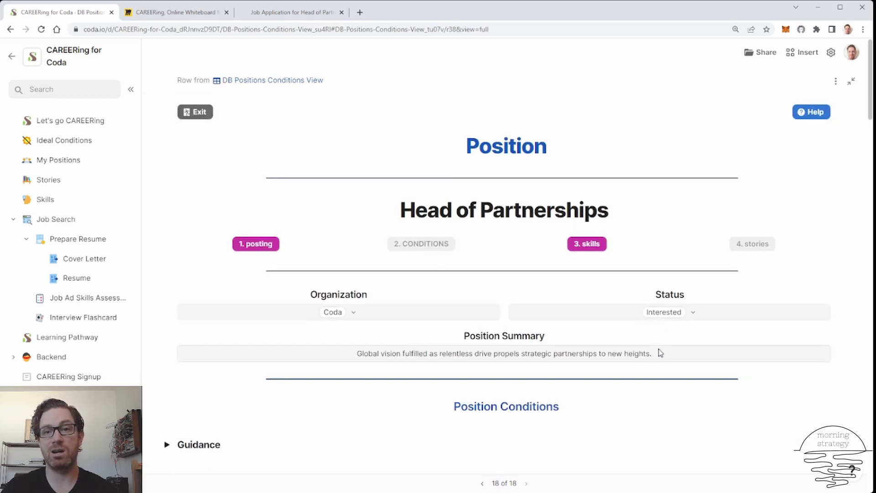
pyautogui.click(590, 246)
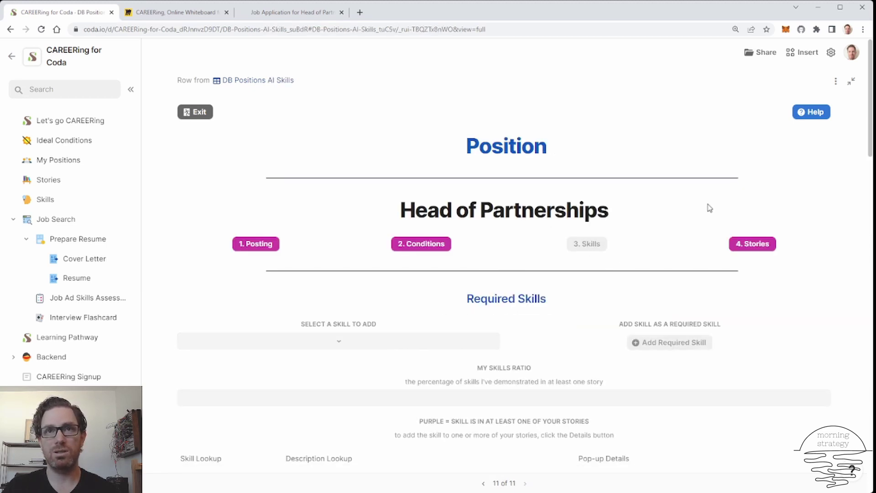
pyautogui.click(342, 348)
pyautogui.write('aut')
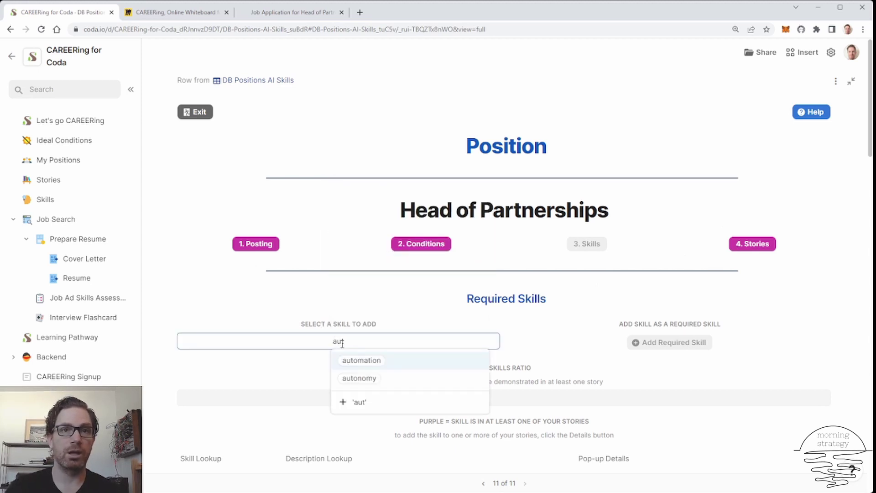
pyautogui.click(366, 390)
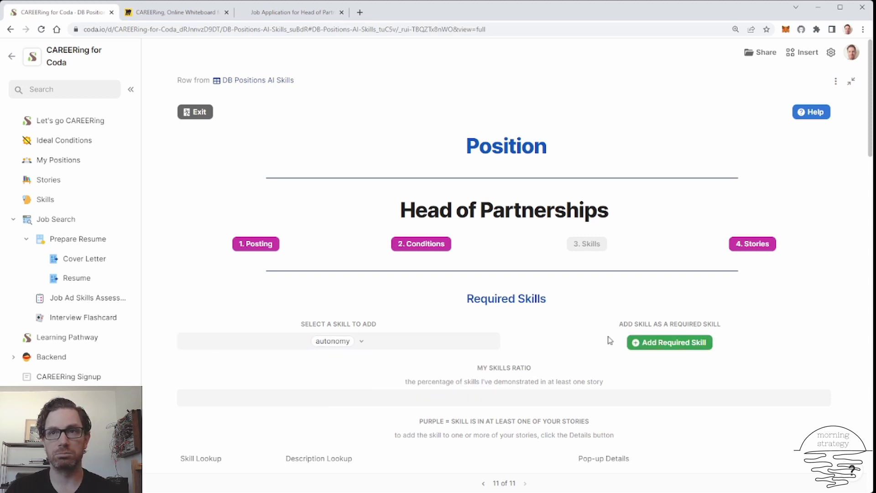
pyautogui.click(382, 349)
pyautogui.click(356, 192)
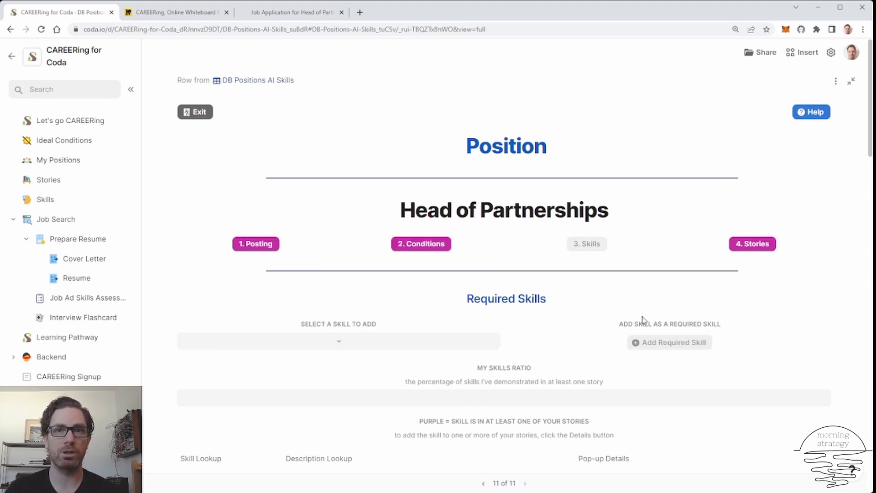
# Step: Extract the required skills from the Head of Partnerships job posting with the AI
pyautogui.scroll(-5, 528, 338)
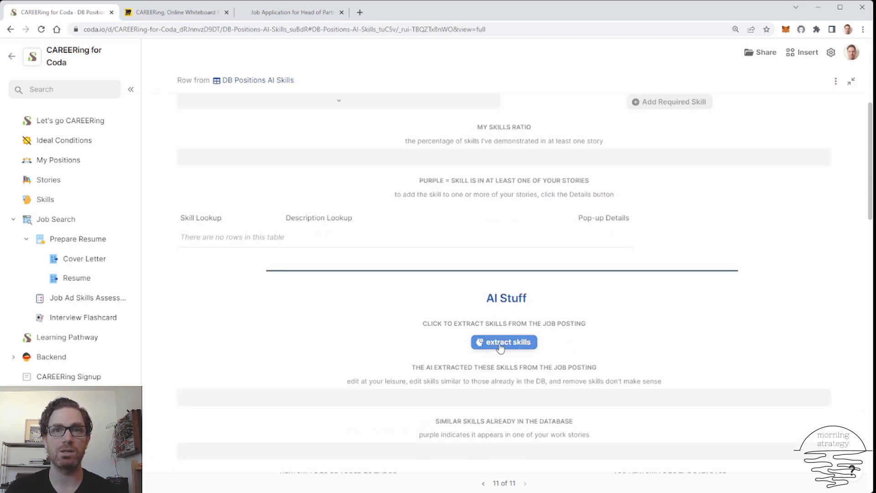
pyautogui.click(498, 347)
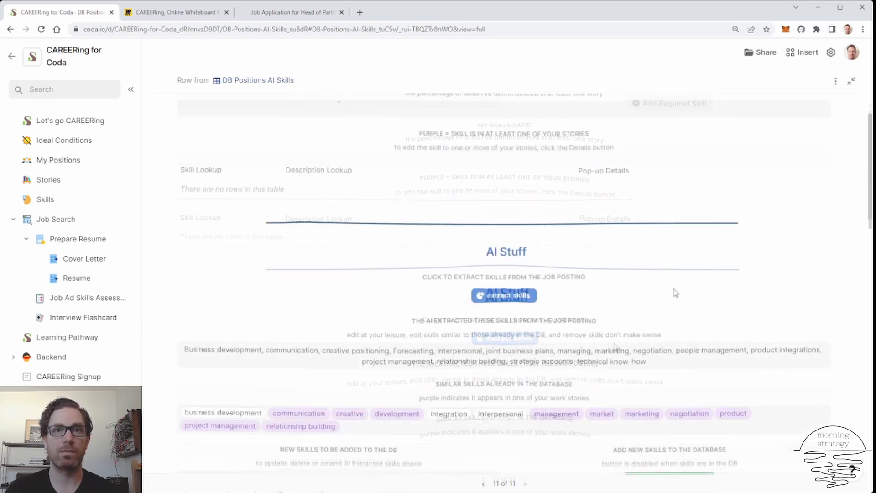
pyautogui.scroll(-2, 676, 292)
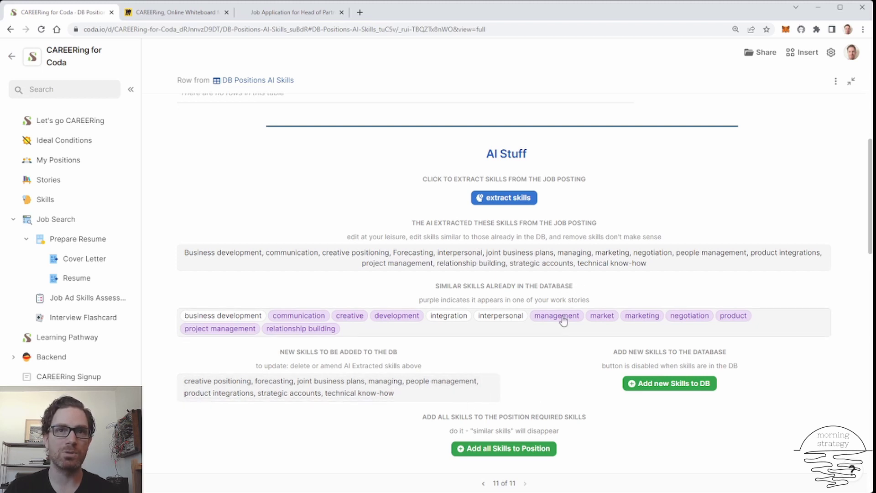
# Step: Remove "managing" and "people management" from the AI-extracted skills list
pyautogui.click(687, 253)
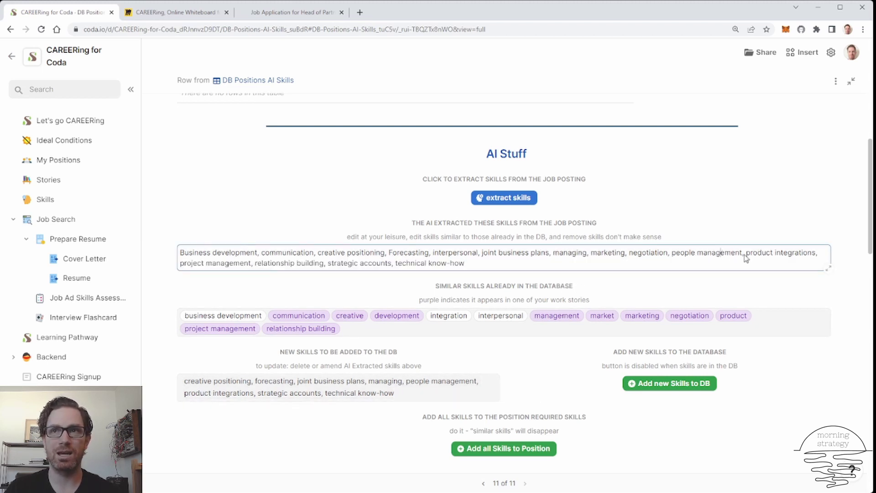
pyautogui.moveTo(745, 258); pyautogui.dragTo(671, 256)
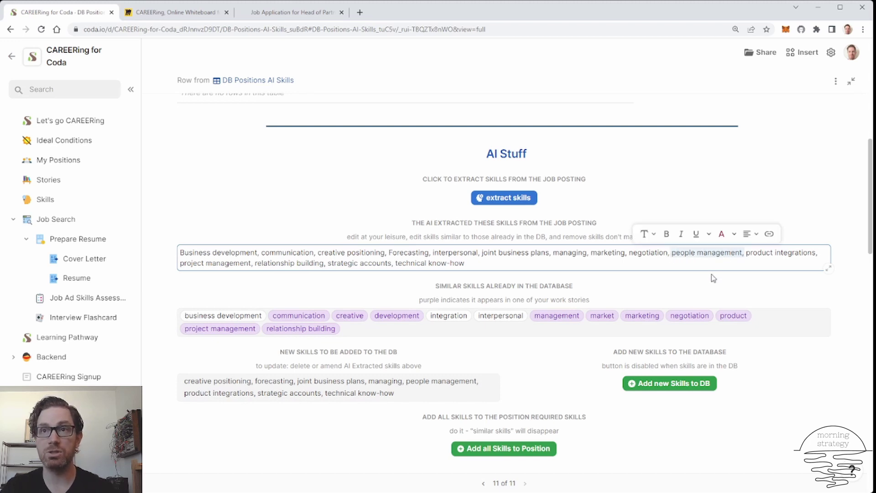
pyautogui.press('BackSpace')
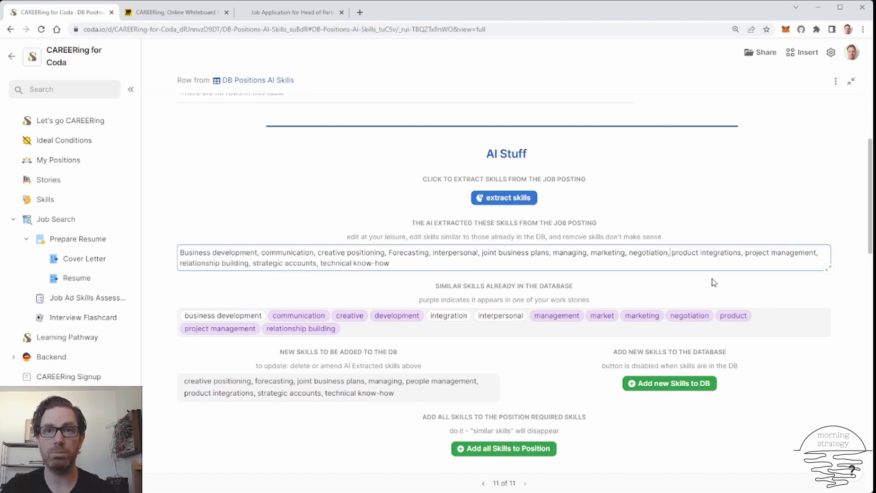
pyautogui.click(714, 283)
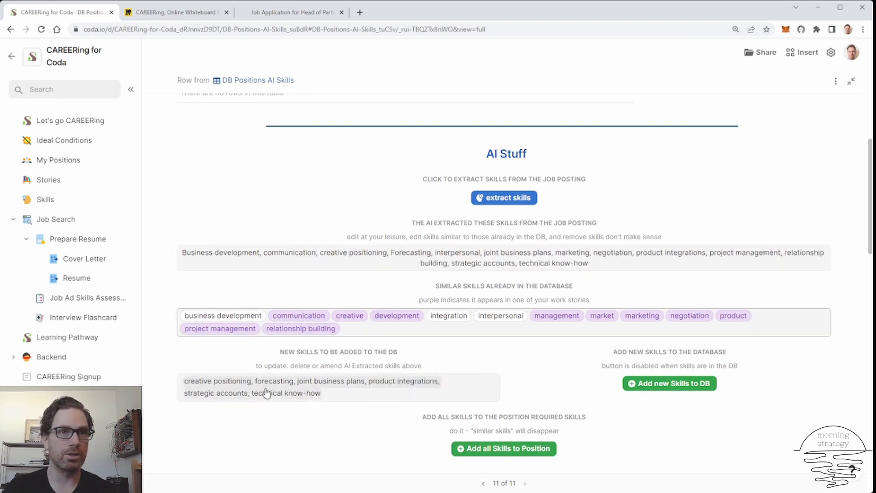
# Step: Add the new extracted skills to the database and add all skills to the position's required skills
pyautogui.click(675, 383)
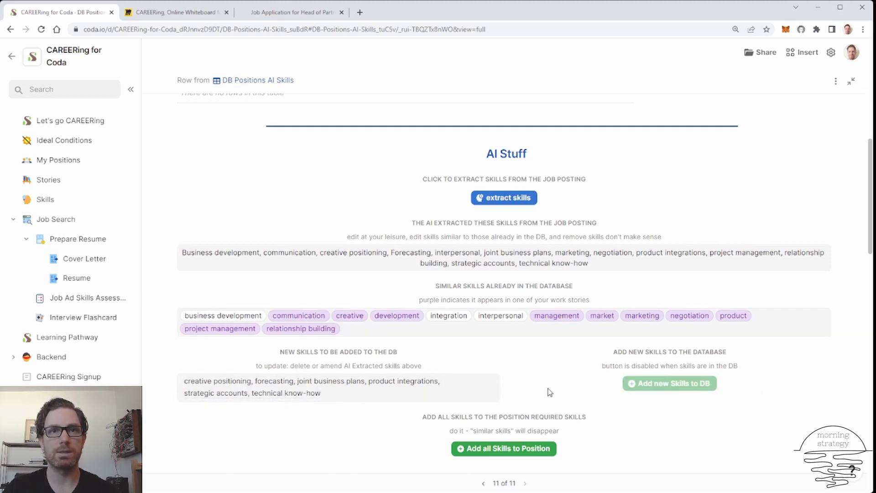
pyautogui.moveTo(538, 322)
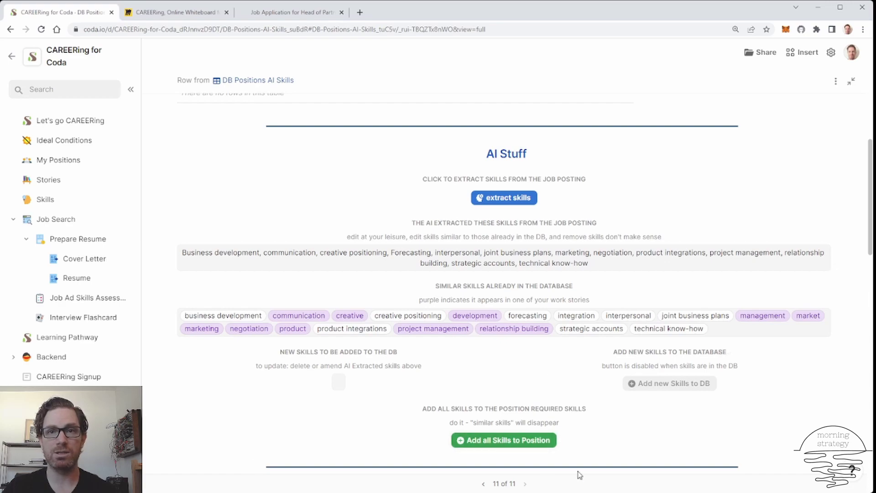
pyautogui.click(501, 449)
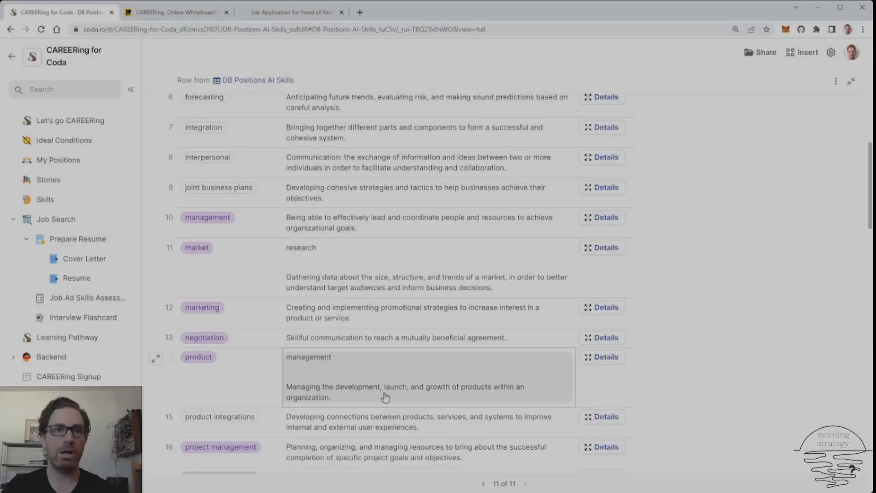
# Step: Open the details of the required skill "interpersonal" and start adding it to stories
pyautogui.scroll(10, 386, 397)
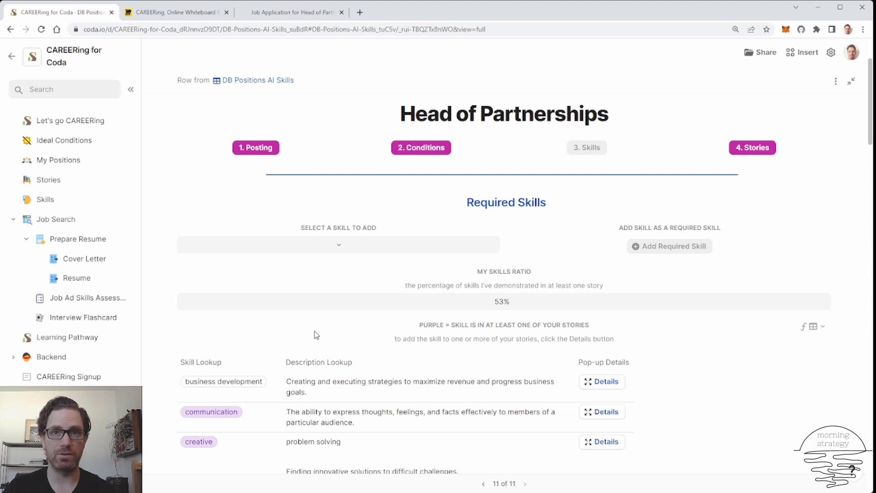
pyautogui.scroll(-6, 315, 332)
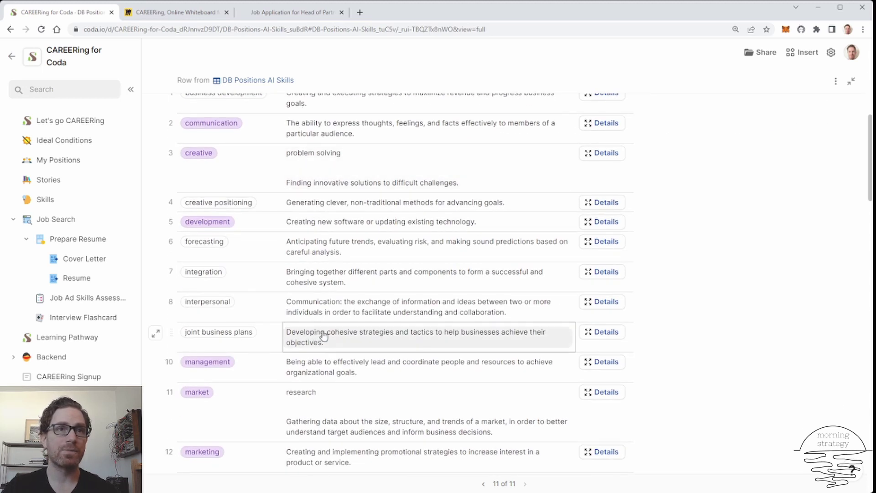
pyautogui.moveTo(282, 305)
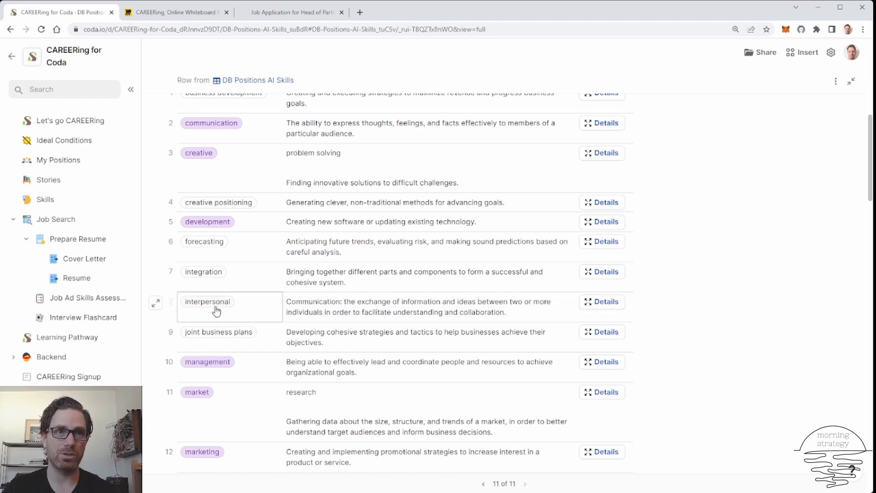
pyautogui.click(601, 304)
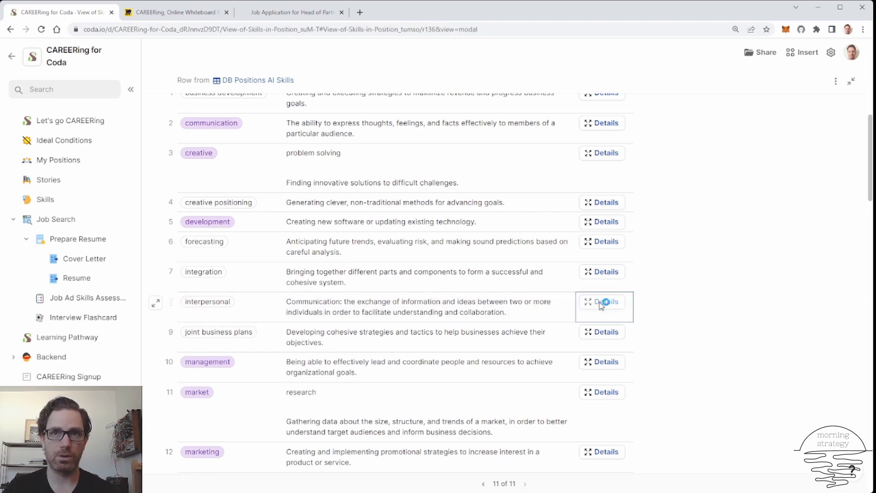
pyautogui.scroll(-1, 392, 308)
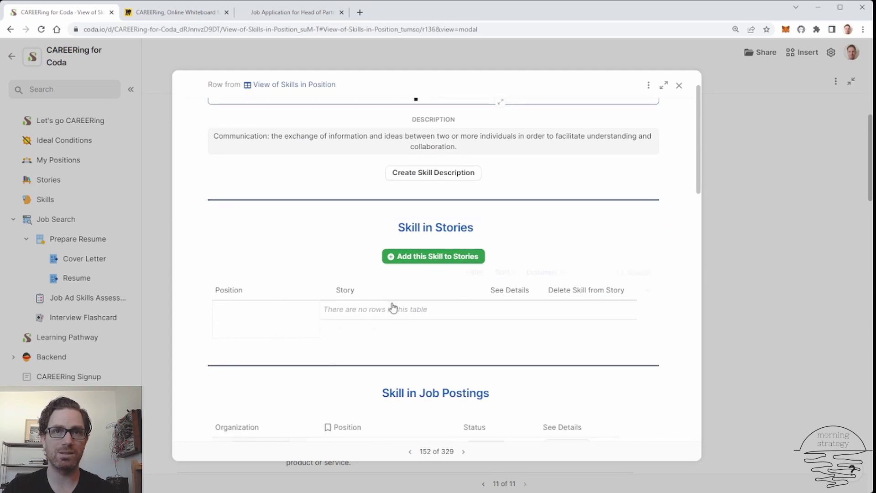
pyautogui.click(438, 257)
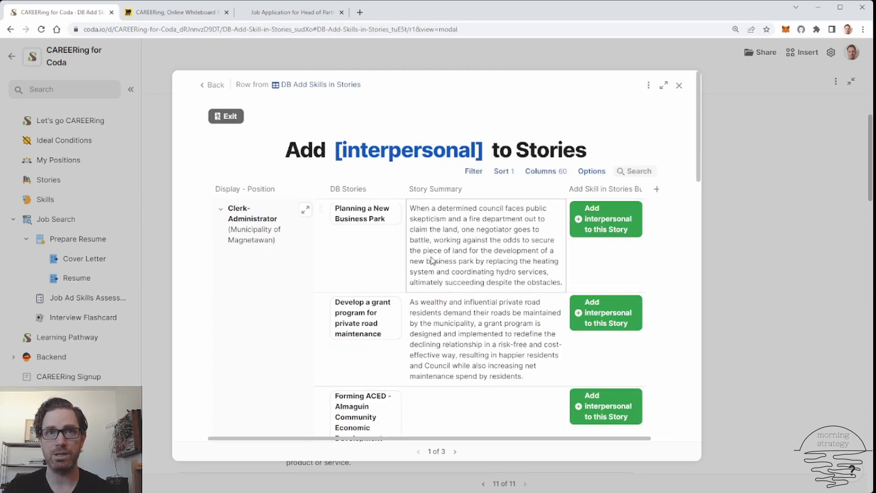
pyautogui.scroll(-1, 372, 256)
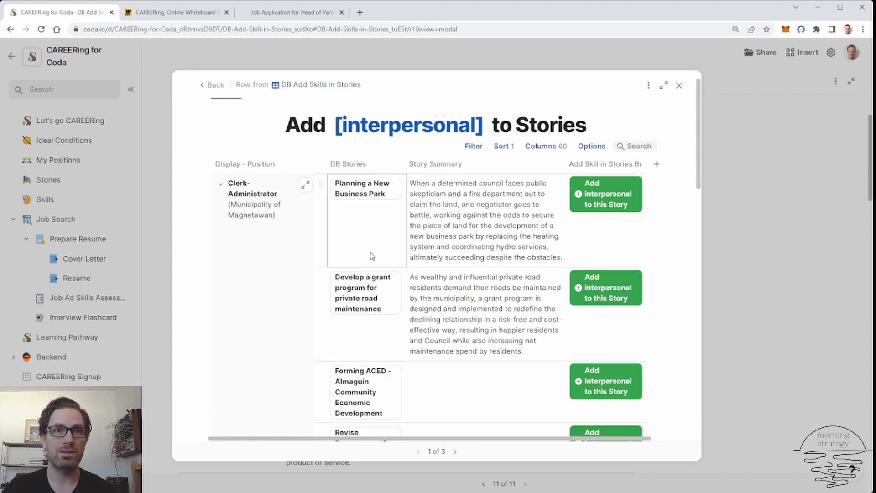
# Step: Add the interpersonal skill to the private road grant program, Regional Fire Trainer and Leveraging CRM Systems stories, and close the dialog
pyautogui.click(620, 271)
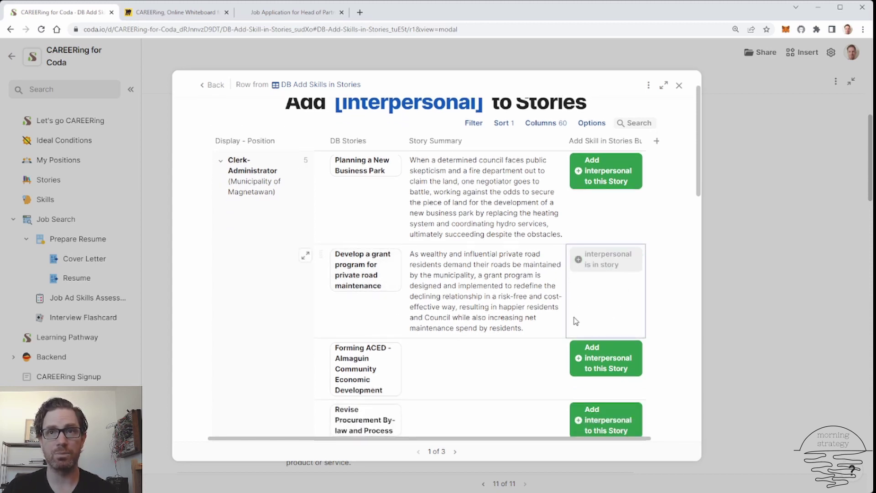
pyautogui.scroll(-6, 576, 321)
pyautogui.click(611, 242)
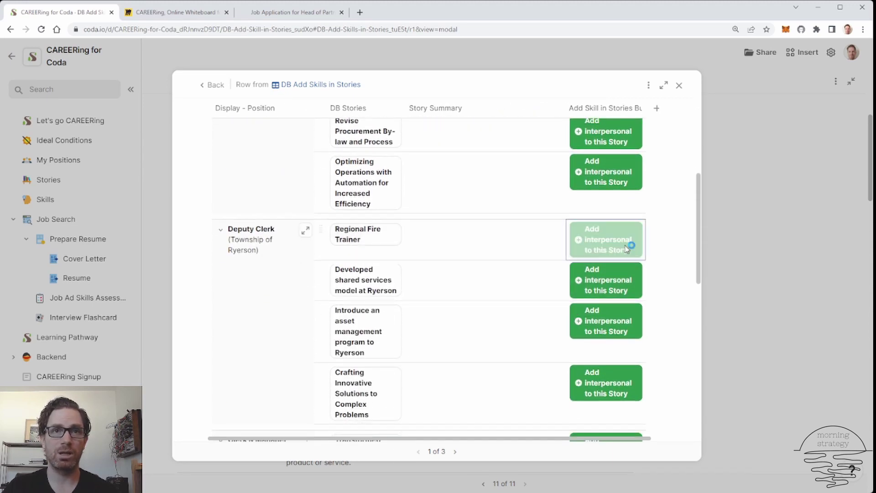
pyautogui.scroll(-6, 495, 283)
pyautogui.scroll(-2, 548, 324)
pyautogui.click(605, 297)
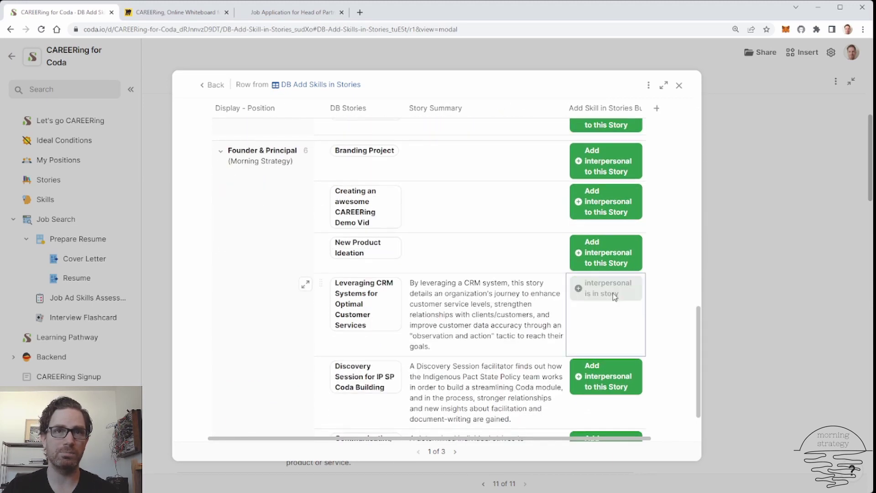
pyautogui.scroll(15, 485, 313)
pyautogui.click(679, 86)
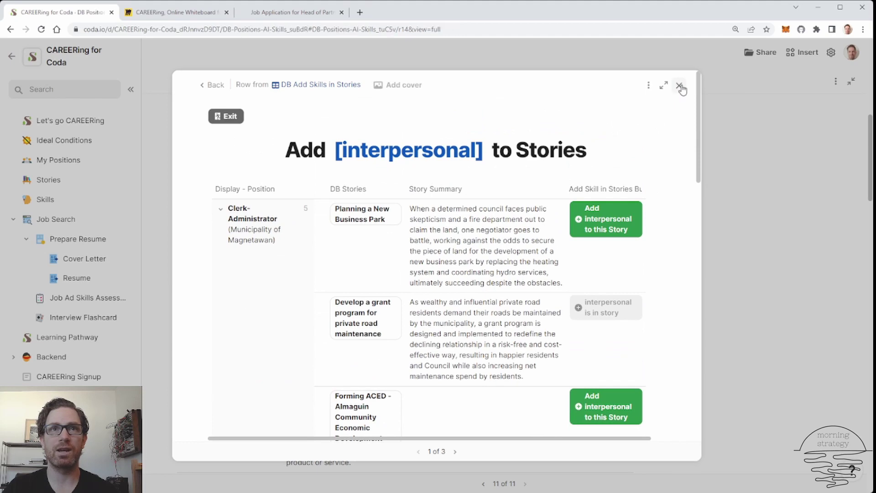
# Step: Open the position's stories view and generate story ideas for Head of Partnerships
pyautogui.scroll(5, 428, 378)
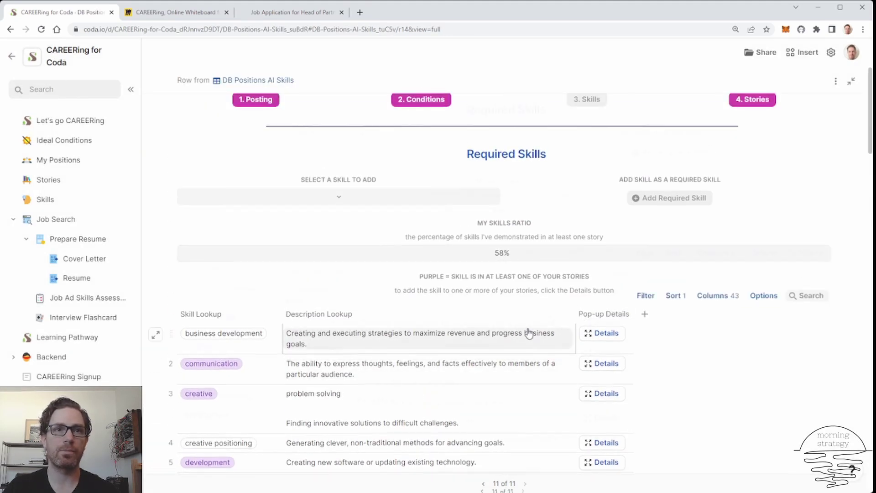
pyautogui.scroll(-4, 526, 333)
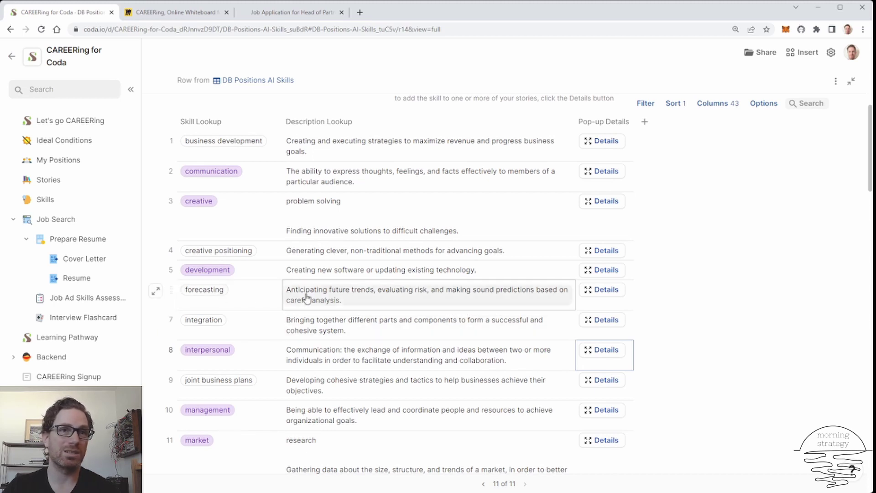
pyautogui.scroll(7, 490, 275)
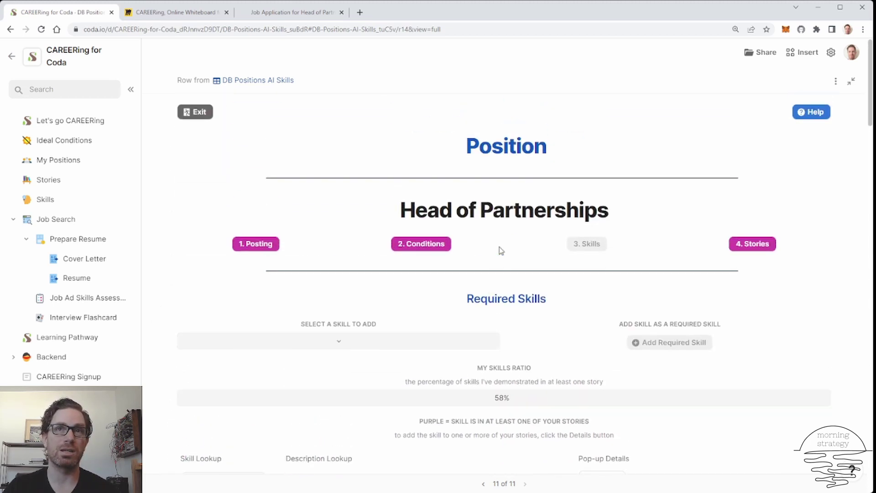
pyautogui.click(756, 250)
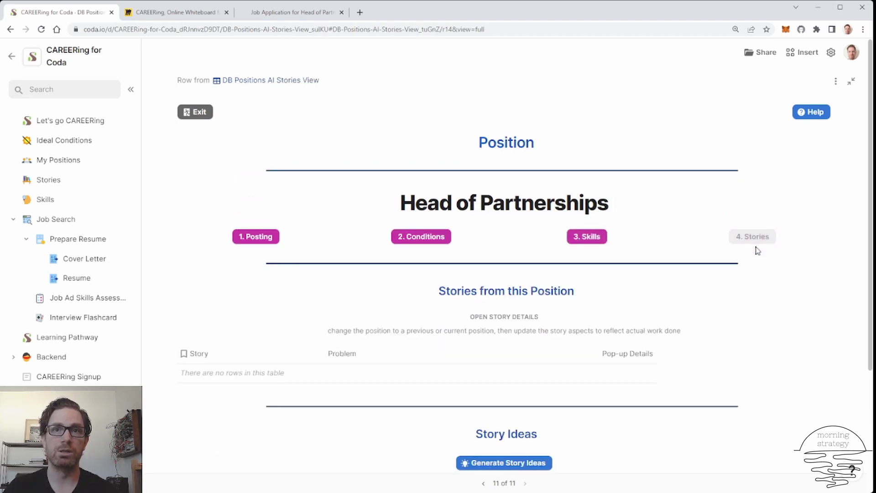
pyautogui.scroll(-4, 675, 238)
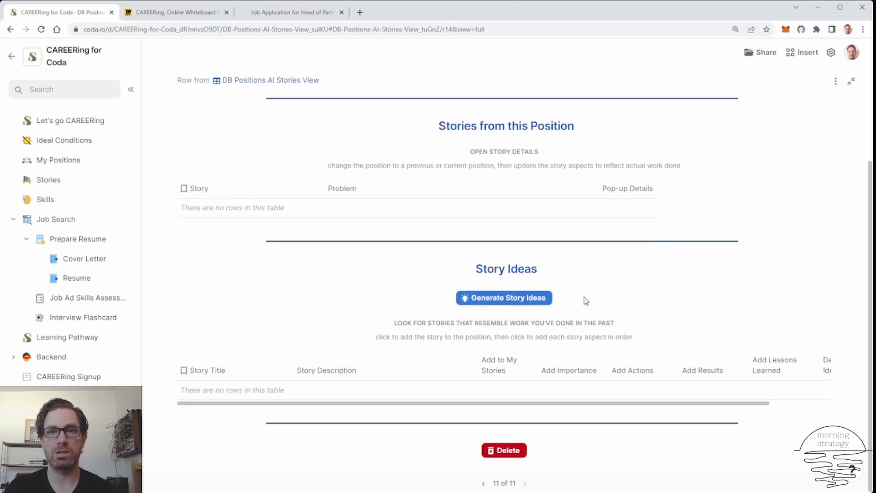
pyautogui.click(550, 298)
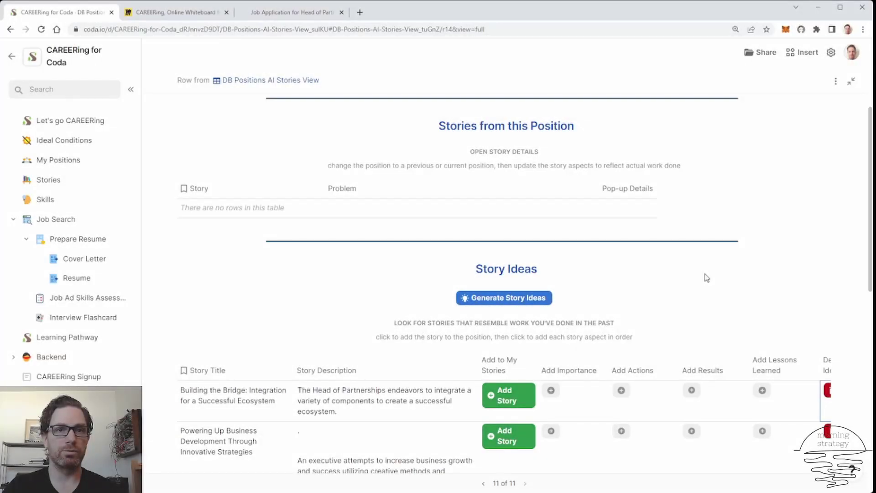
# Step: Add the story idea "Anticipating Breakthroughs: Forecasting for Progress" to the position, including its importance, actions, results and lessons learned
pyautogui.scroll(-6, 706, 278)
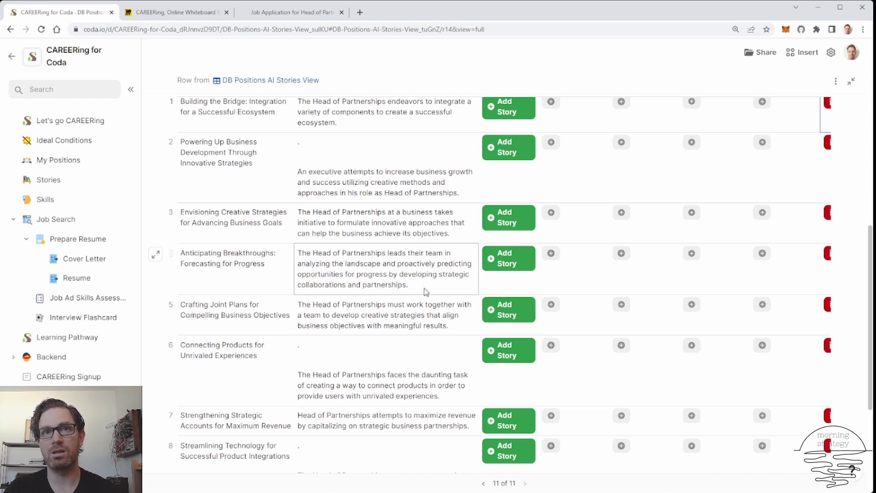
pyautogui.click(518, 264)
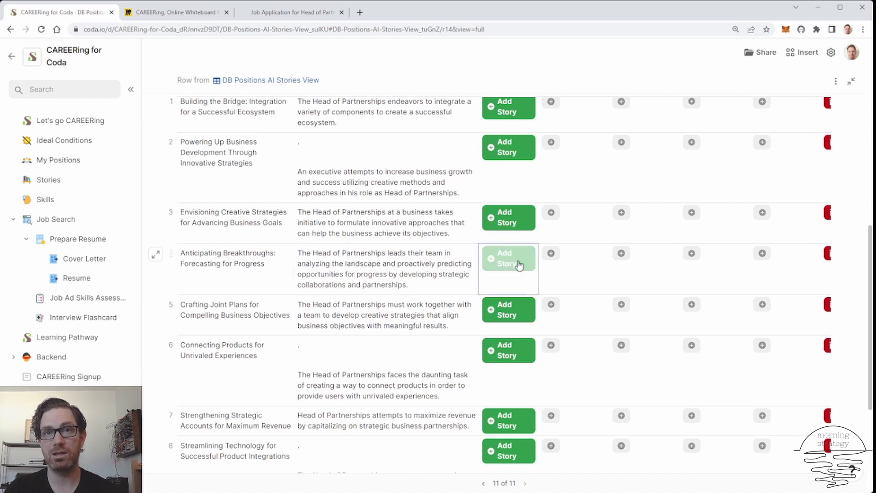
pyautogui.click(576, 263)
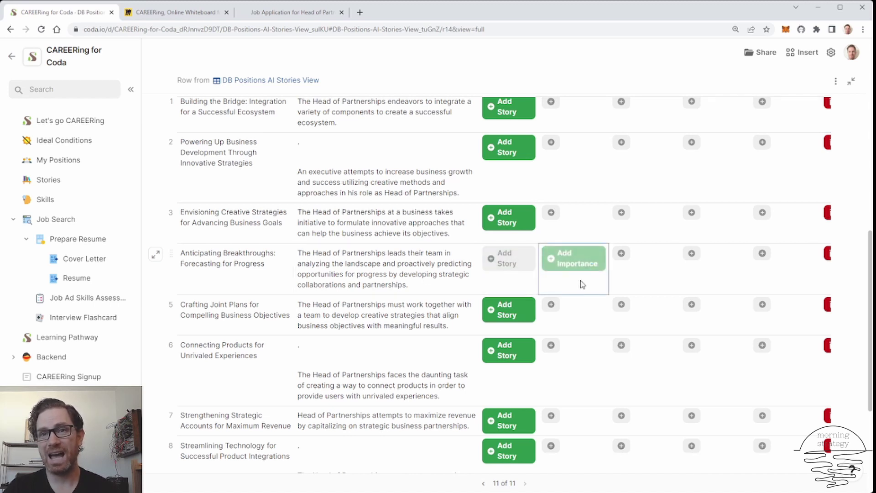
pyautogui.click(635, 275)
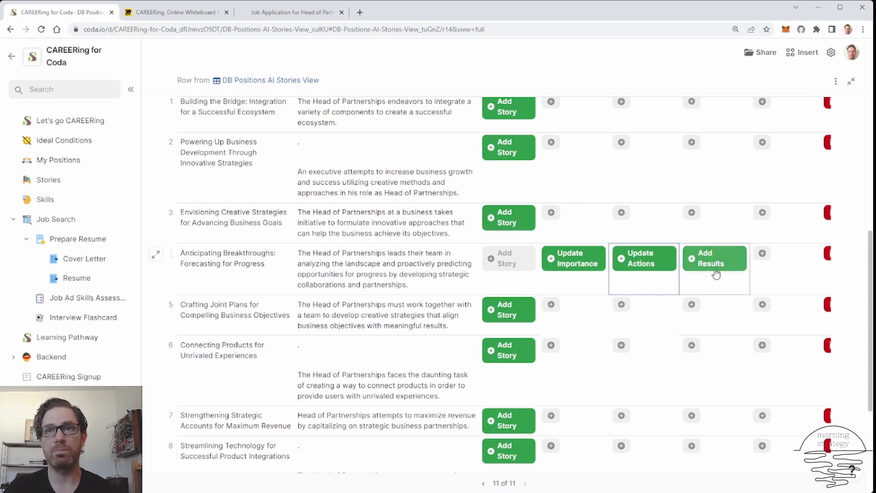
pyautogui.click(715, 273)
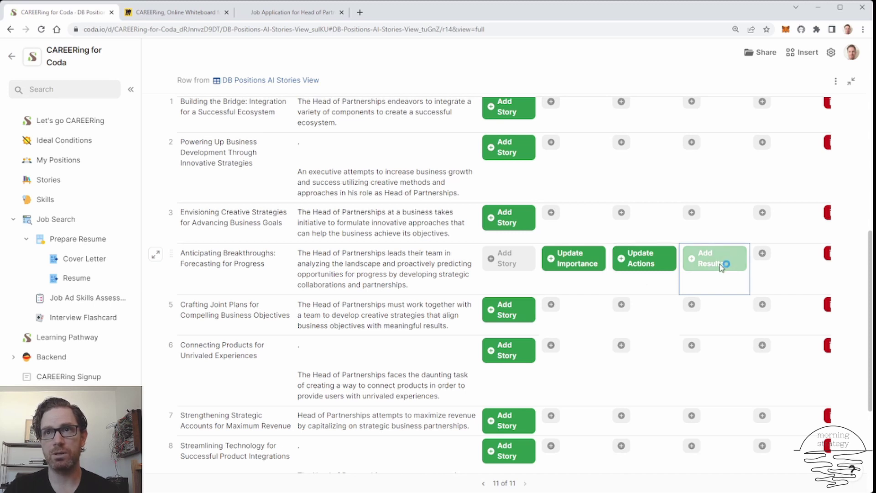
pyautogui.click(780, 271)
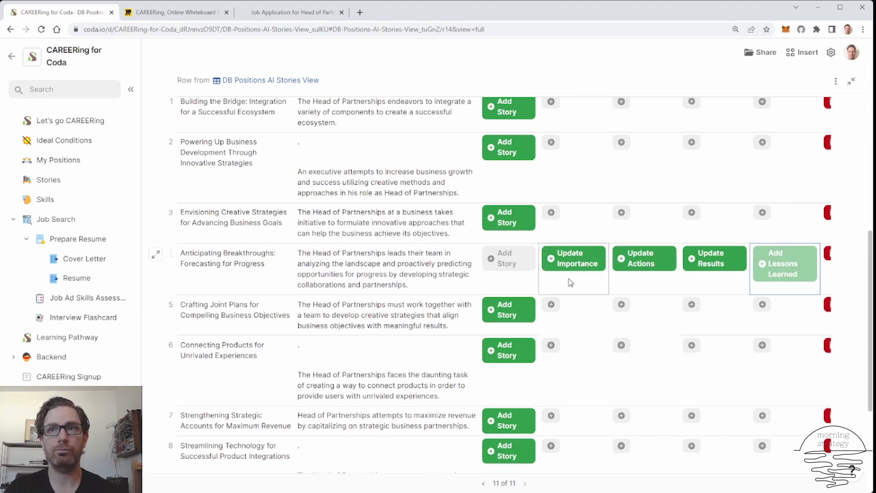
# Step: Open the details of the position's story "Anticipating Breakthroughs: Forecasting for Progress"
pyautogui.scroll(7, 568, 286)
pyautogui.scroll(1, 568, 287)
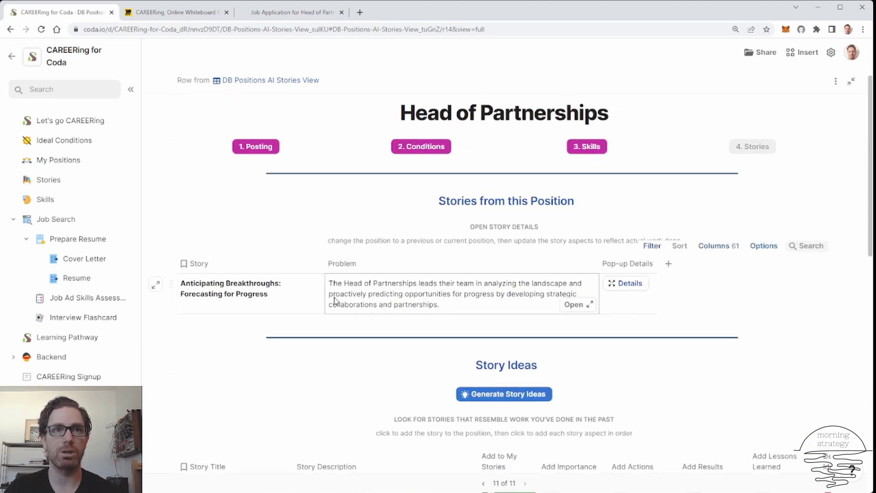
pyautogui.click(626, 283)
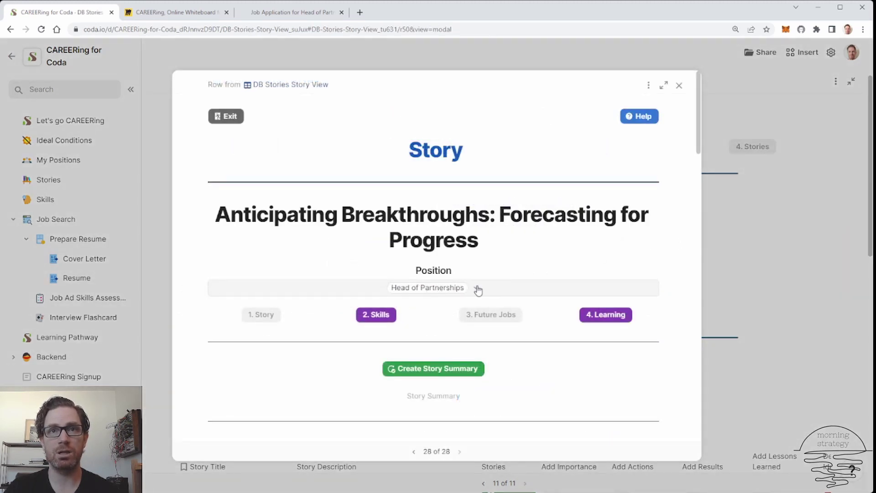
# Step: Assign the story "Anticipating Breakthroughs: Forecasting for Progress" to the Founder & Principal position and expand it to full page
pyautogui.click(477, 290)
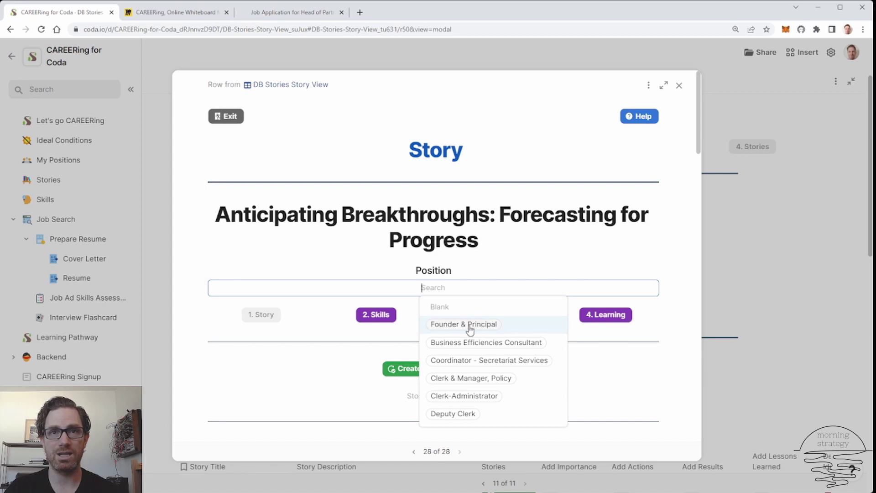
pyautogui.click(468, 324)
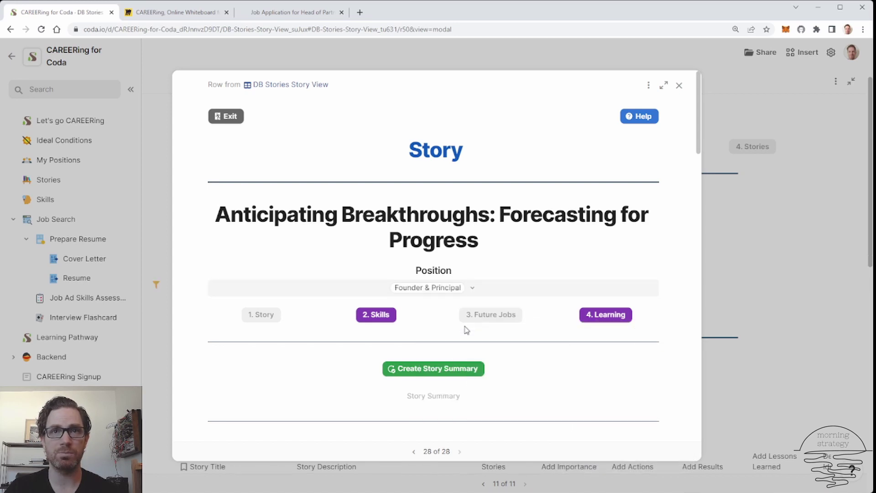
pyautogui.click(664, 84)
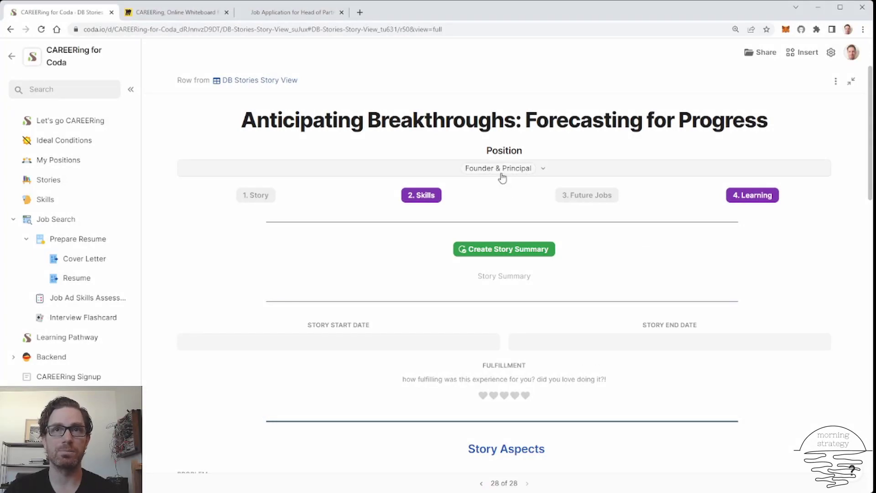
# Step: Set the story's start date to 10/1/2022, its end date to 11/1/2022, and its fulfillment rating to five hearts
pyautogui.click(345, 345)
pyautogui.write('102')
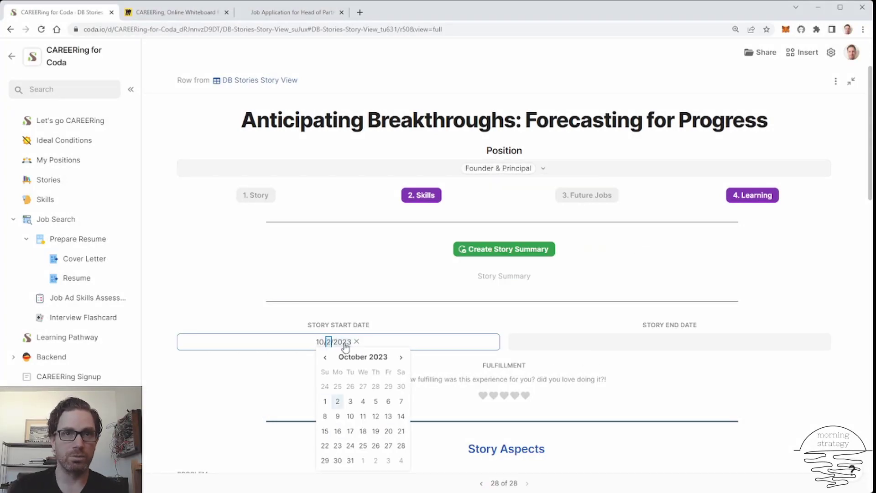
pyautogui.write('1/2022')
pyautogui.click(671, 343)
pyautogui.write('11/1/2022')
pyautogui.press('Return')
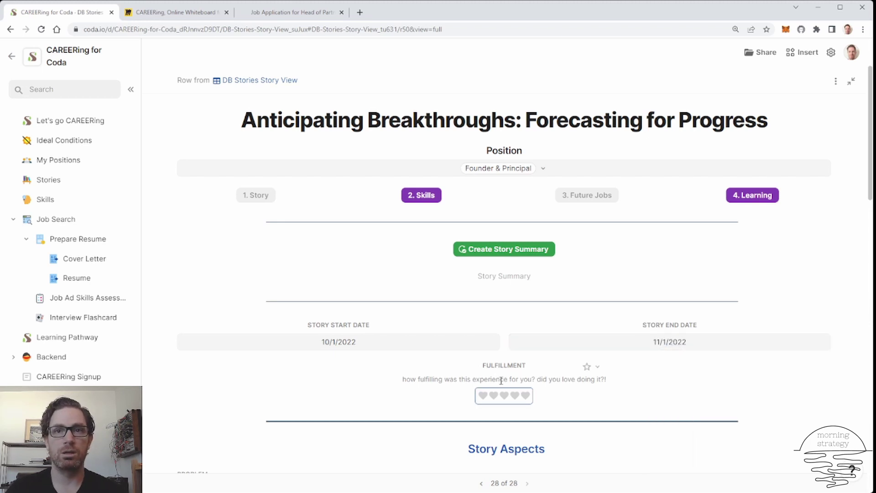
pyautogui.click(526, 395)
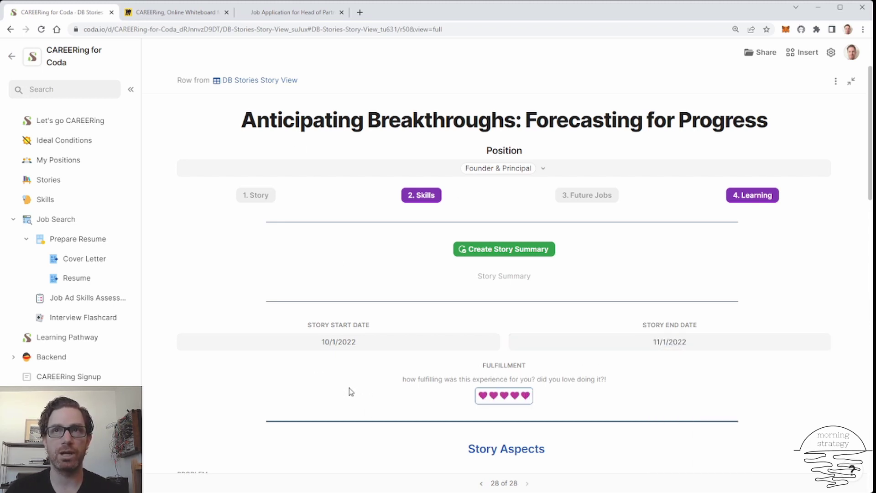
# Step: Review the story's generated importance, action, result and lessons learned texts
pyautogui.scroll(-9, 351, 391)
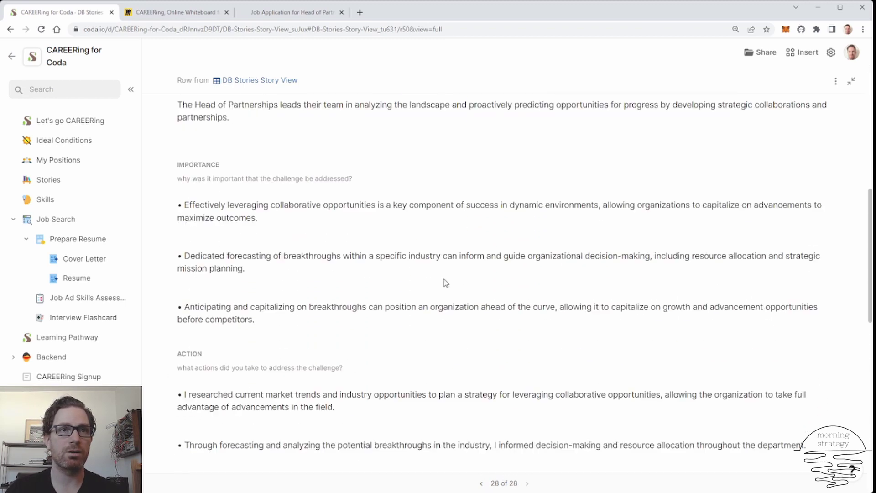
pyautogui.scroll(-1, 446, 283)
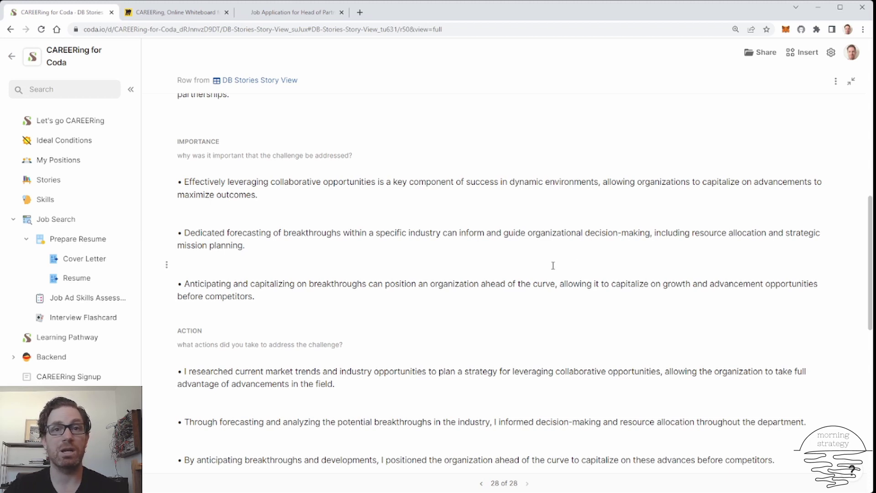
pyautogui.scroll(-5, 552, 265)
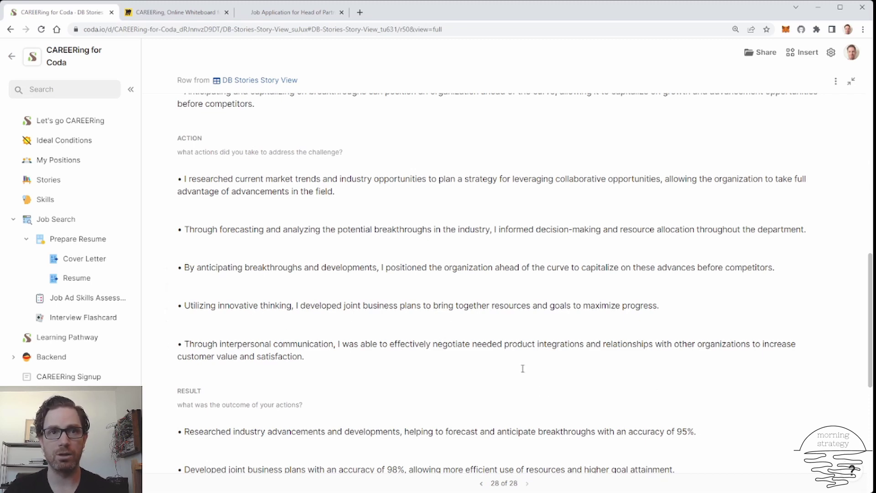
pyautogui.scroll(-1, 505, 371)
pyautogui.scroll(-1, 506, 371)
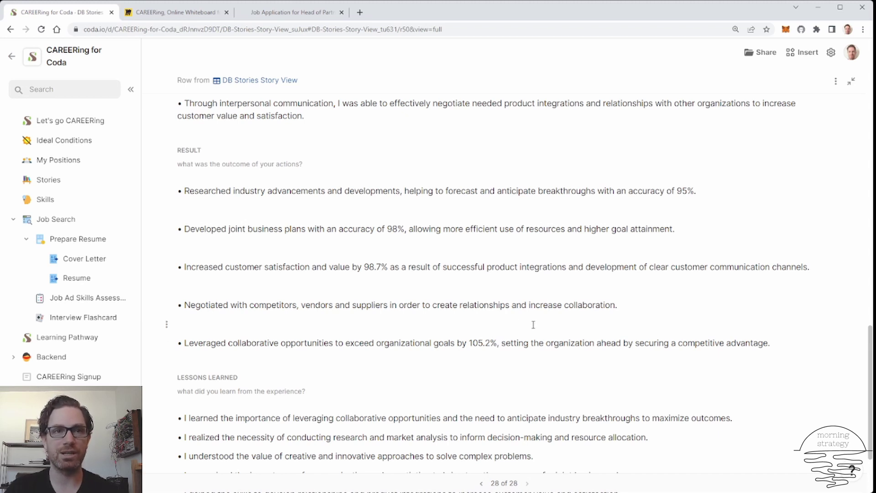
pyautogui.scroll(-3, 533, 324)
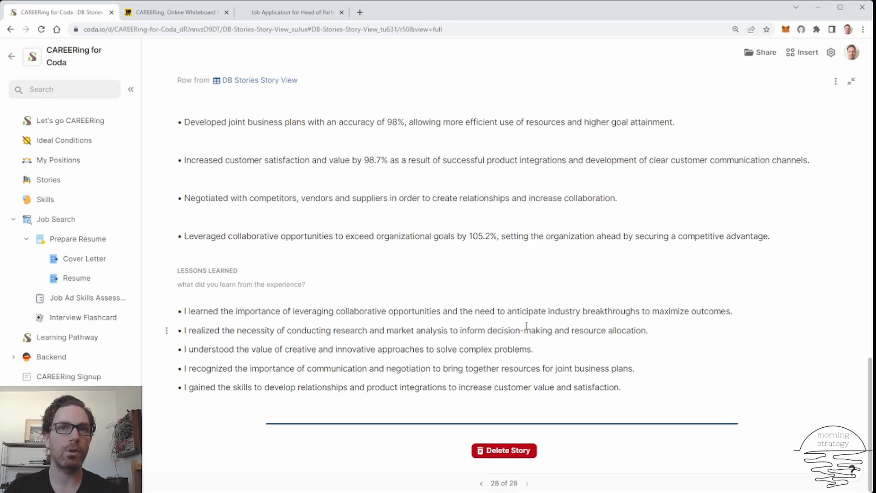
pyautogui.scroll(15, 527, 326)
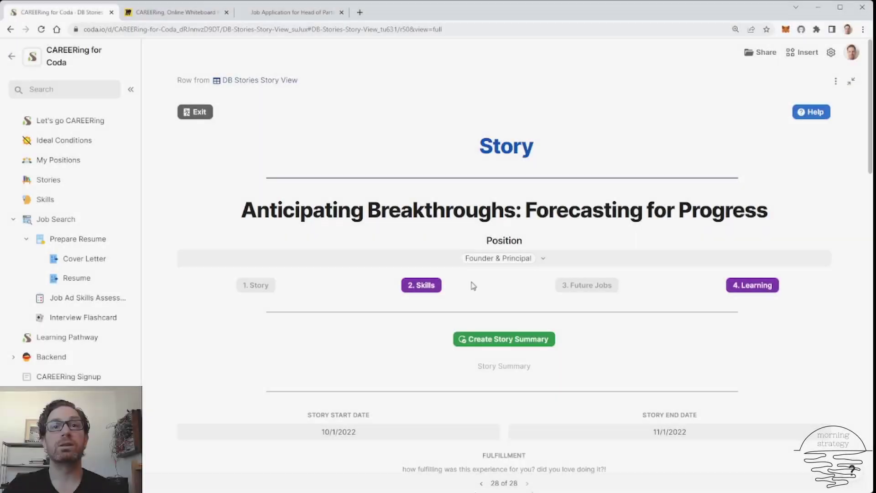
# Step: Open the story's skills view and extract the skills from the story with AI
pyautogui.click(424, 285)
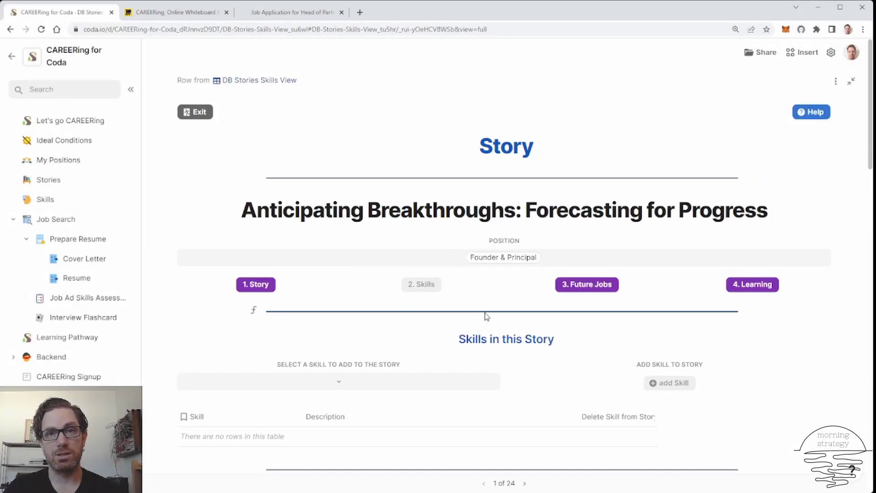
pyautogui.scroll(-2, 486, 316)
pyautogui.scroll(-4, 523, 298)
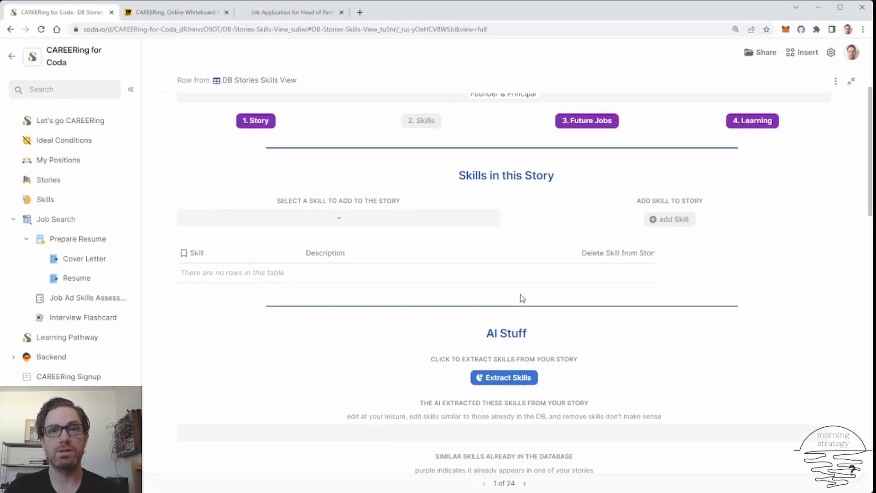
pyautogui.click(524, 253)
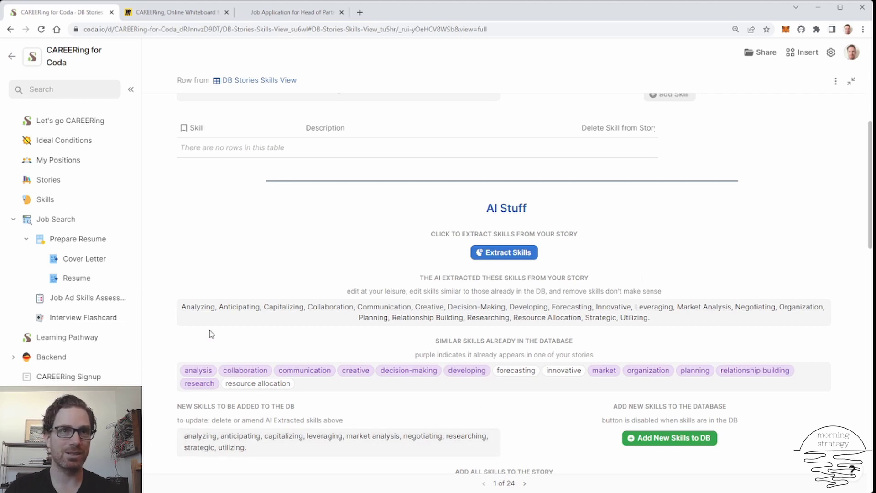
# Step: Change "Analyzing" to "Analysis" in the AI-extracted skills so it matches the skill already in the database
pyautogui.click(214, 312)
pyautogui.press('BackSpace')
pyautogui.press('BackSpace')
pyautogui.press('BackSpace')
pyautogui.press('BackSpace')
pyautogui.write('sis')
pyautogui.click(197, 385)
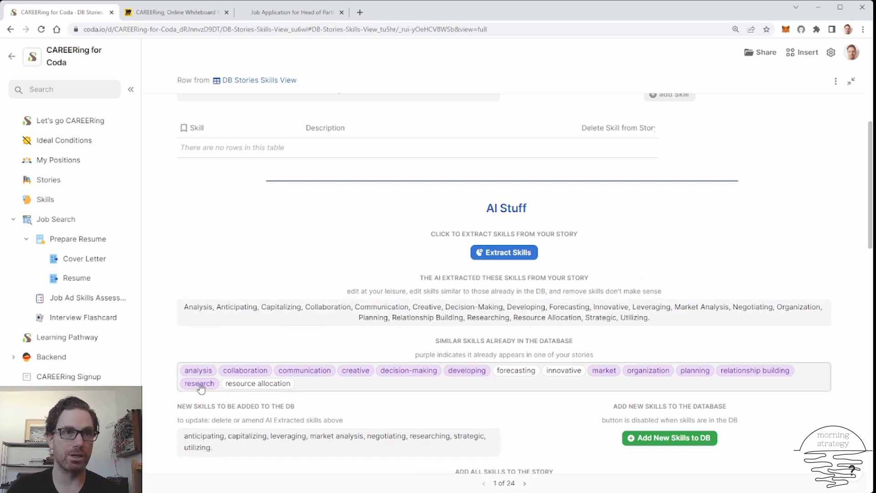
# Step: Change "Strategic" to "Strategy" and remove "Utilizing" from the end of the AI-extracted skills list
pyautogui.click(628, 314)
pyautogui.click(437, 319)
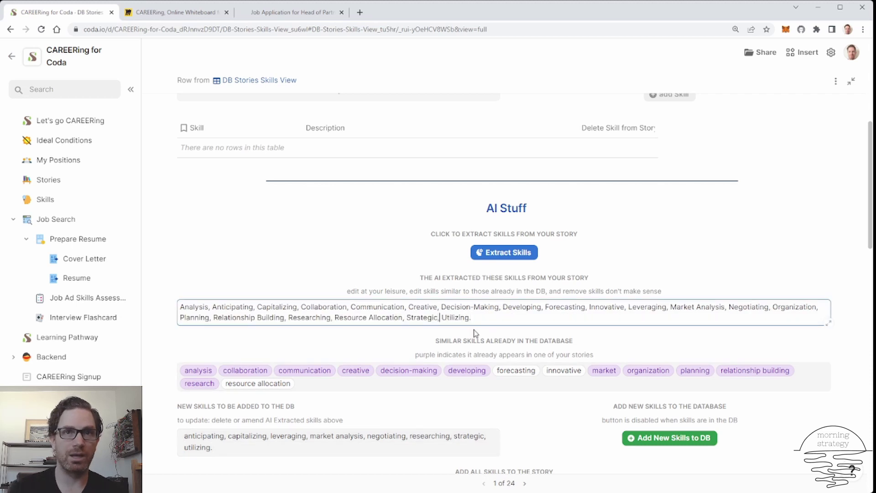
pyautogui.press('BackSpace')
pyautogui.press('BackSpace')
pyautogui.press('BackSpace')
pyautogui.write('y,')
pyautogui.press('Delete')
pyautogui.press('Delete')
pyautogui.press('Delete')
pyautogui.press('Delete')
pyautogui.press('Delete')
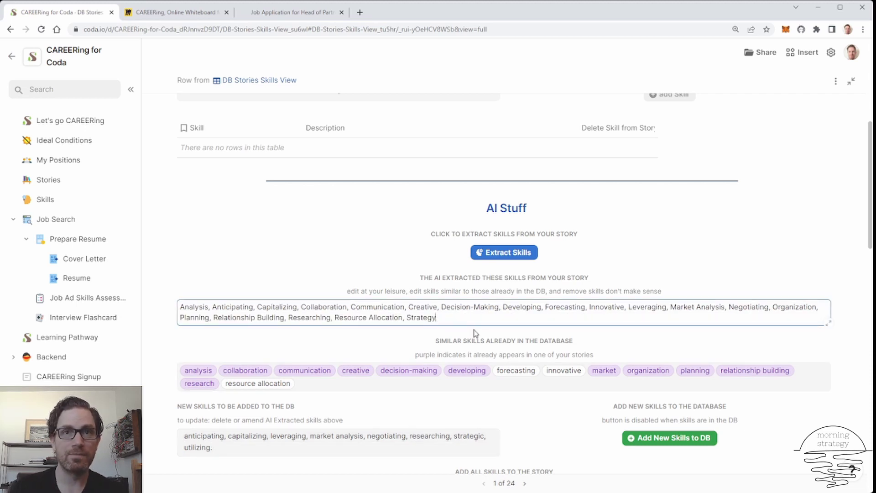
pyautogui.click(473, 332)
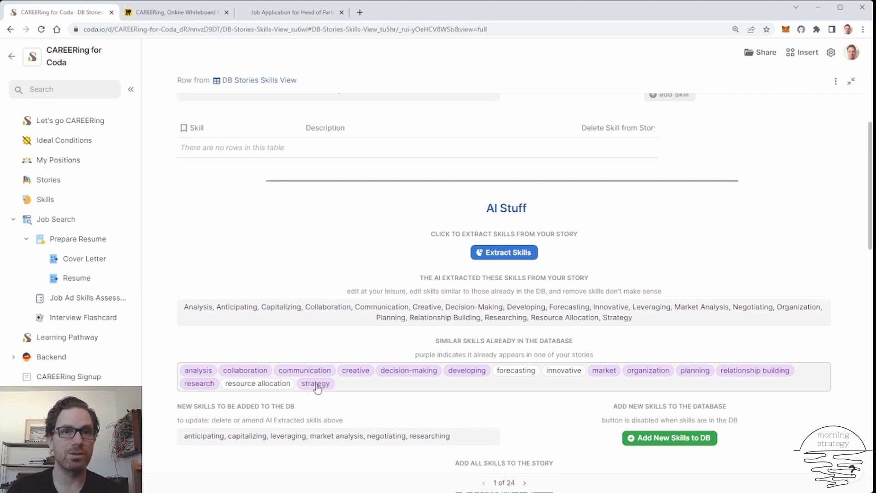
# Step: Add the new extracted skills to the database and add all the skills to the story
pyautogui.scroll(-1, 630, 414)
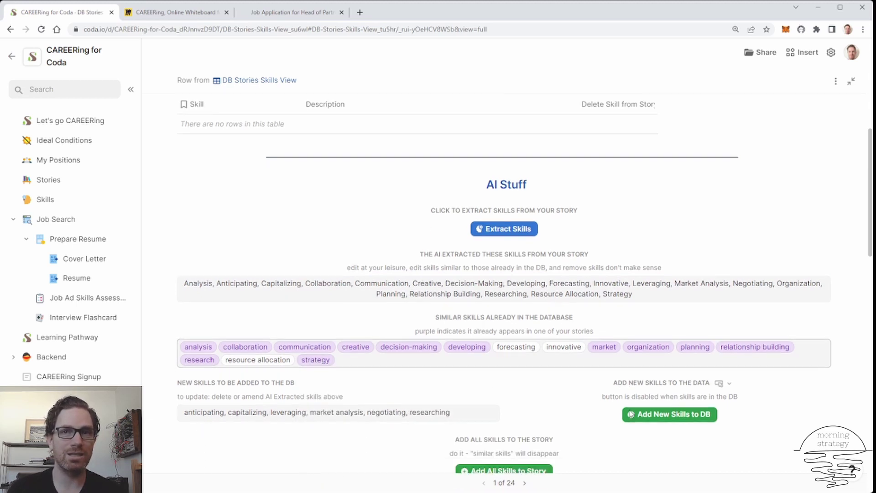
pyautogui.scroll(-3, 630, 413)
pyautogui.click(667, 343)
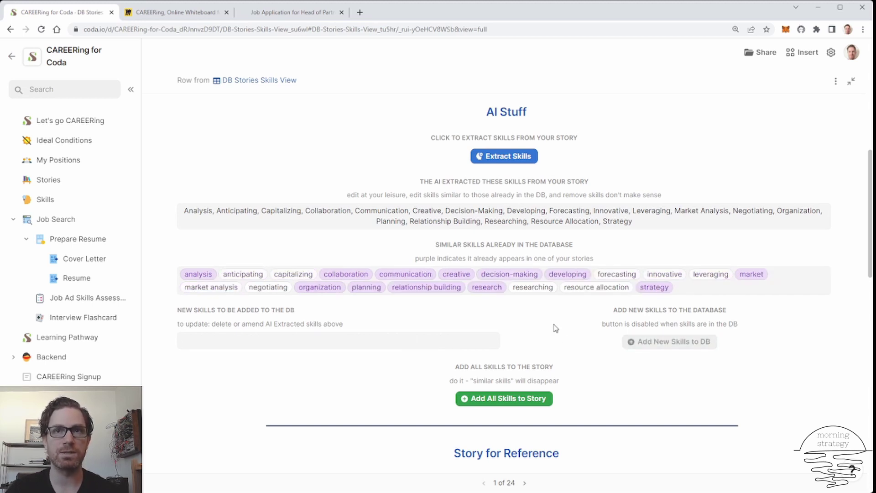
pyautogui.click(541, 400)
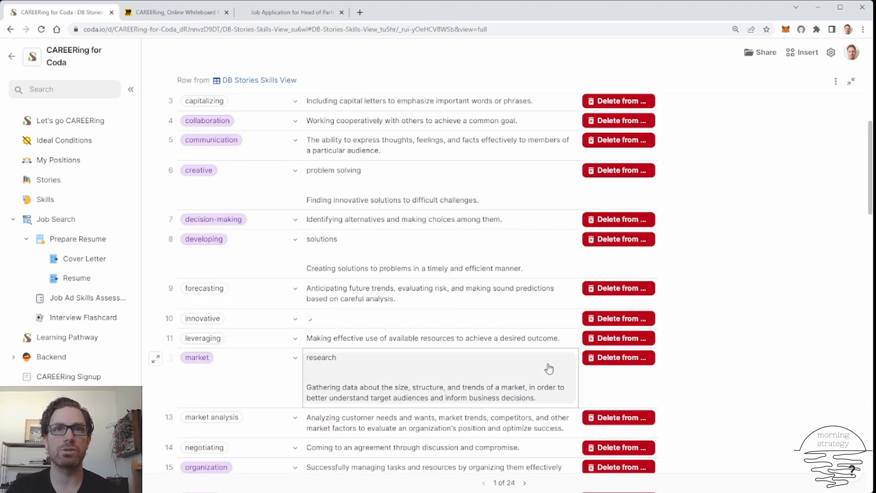
# Step: Review the skills added to the story, check the forecasting skill's linked stories and job postings, and close its details
pyautogui.scroll(3, 445, 379)
pyautogui.scroll(-2, 445, 379)
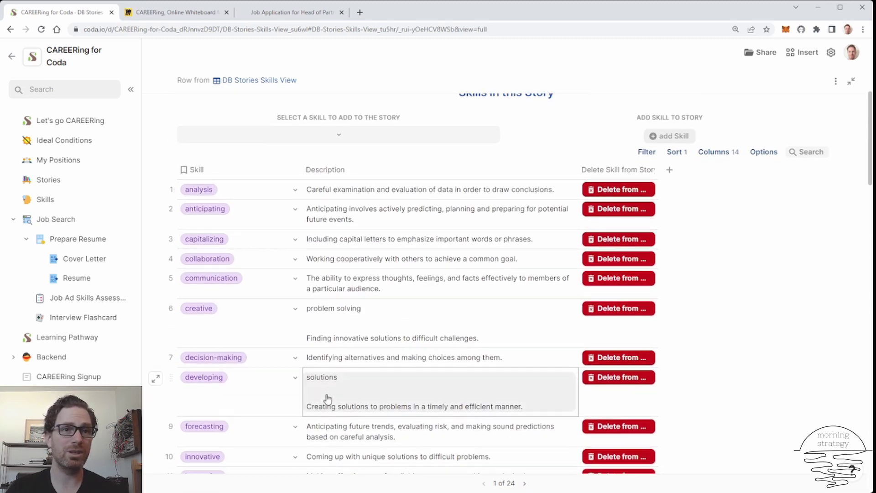
pyautogui.scroll(1, 279, 195)
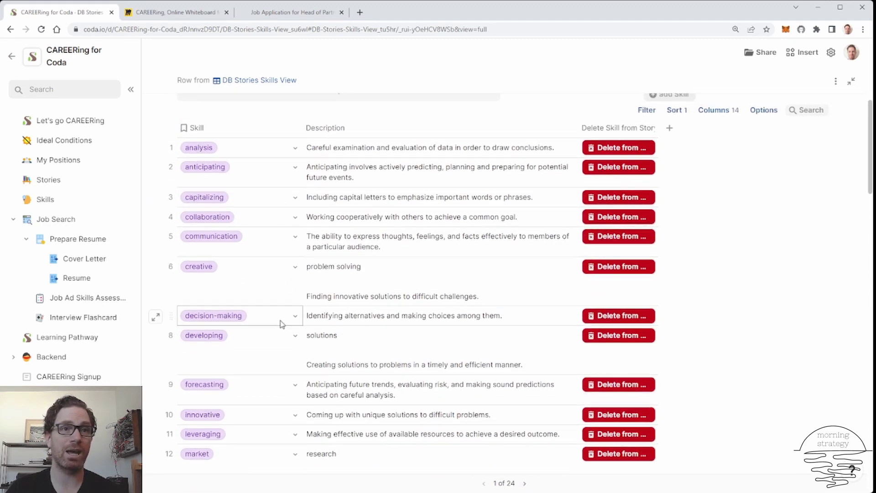
pyautogui.scroll(-4, 280, 319)
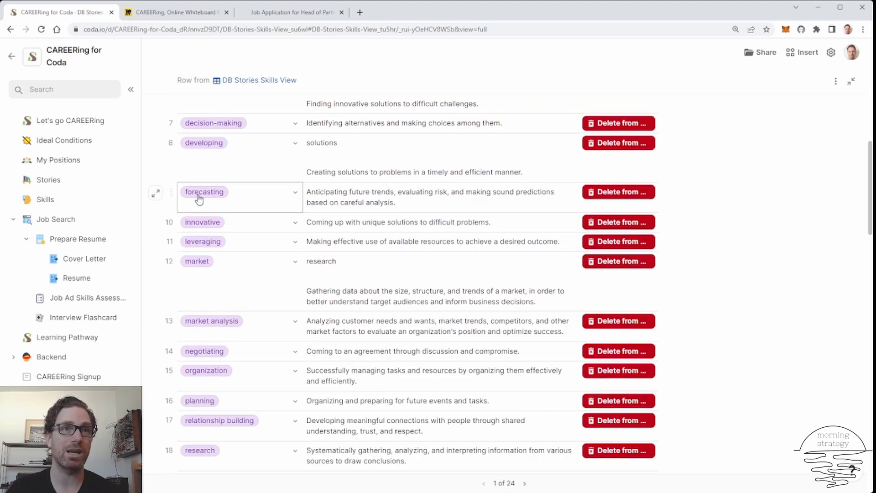
pyautogui.moveTo(199, 196)
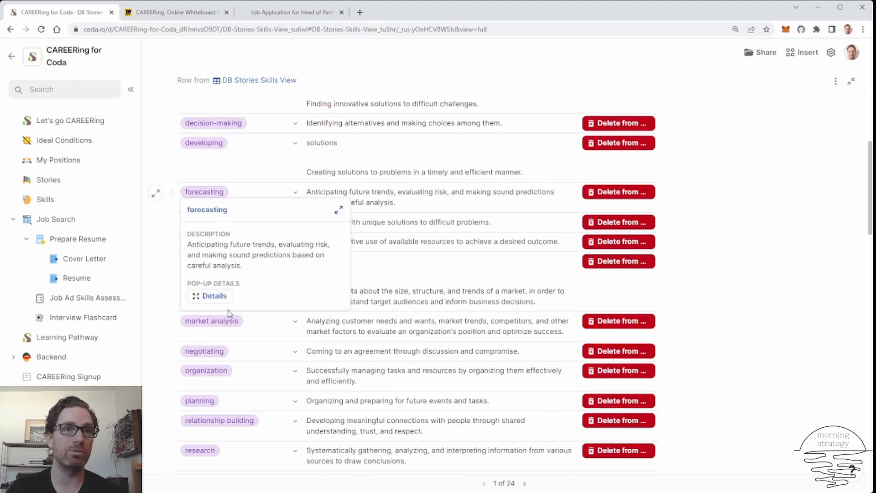
pyautogui.click(218, 298)
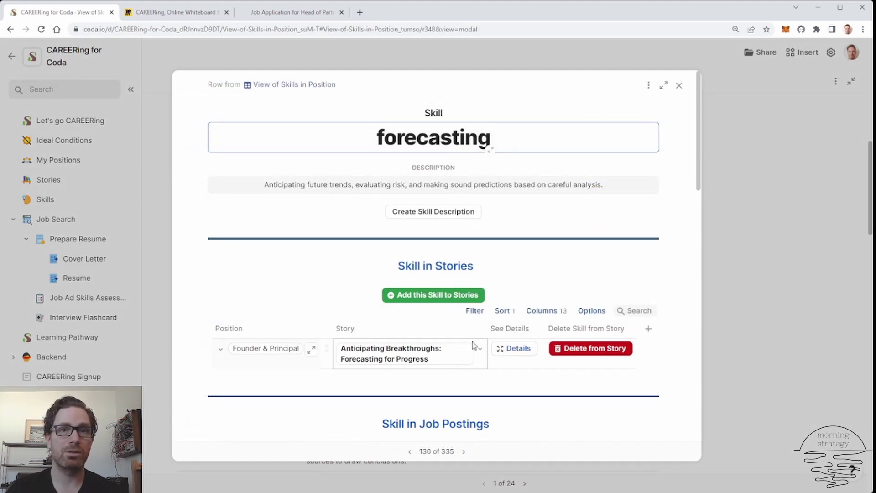
pyautogui.scroll(-2, 470, 346)
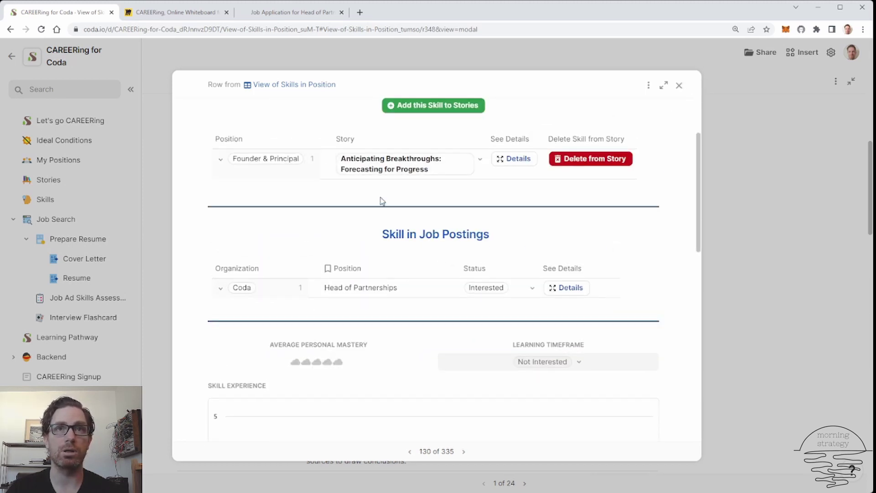
pyautogui.scroll(5, 411, 192)
pyautogui.click(678, 85)
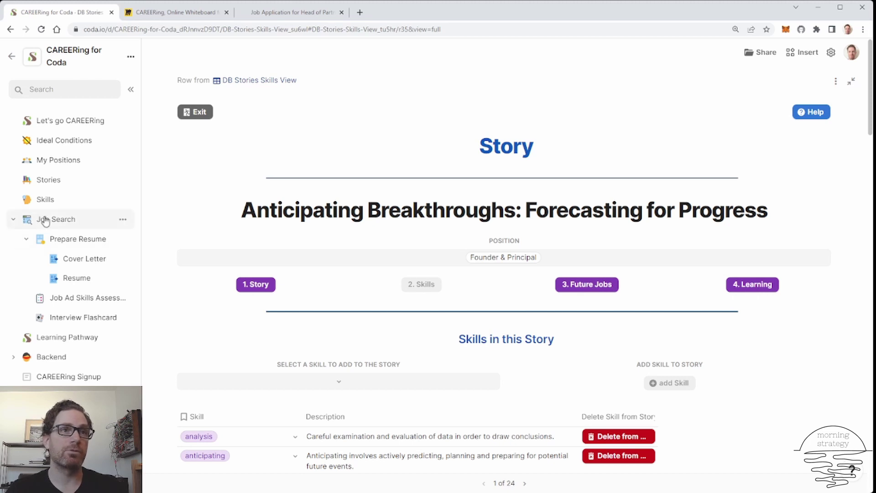
# Step: Open the Prepare Resume page, select the Head of Partnerships position, and create its resume
pyautogui.click(88, 243)
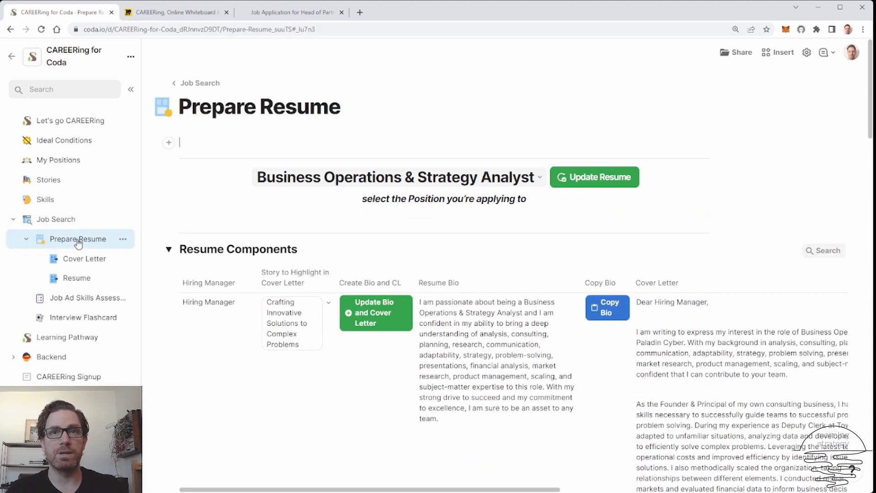
pyautogui.click(540, 178)
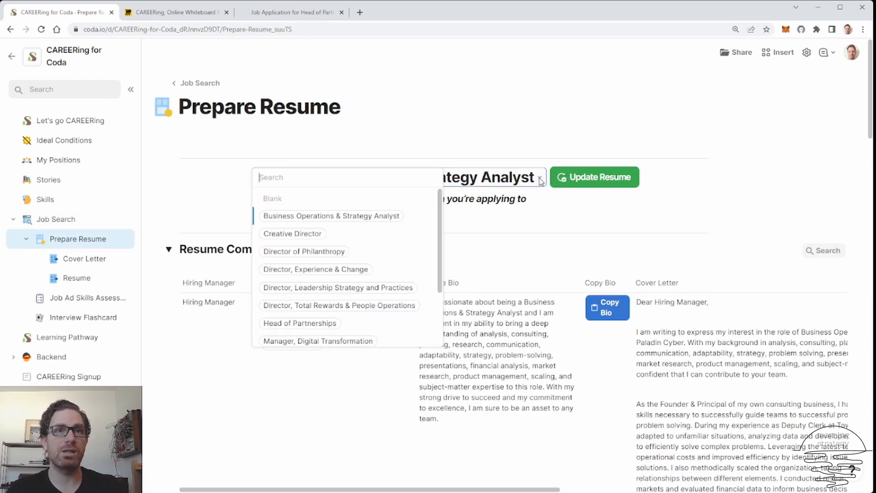
pyautogui.click(316, 324)
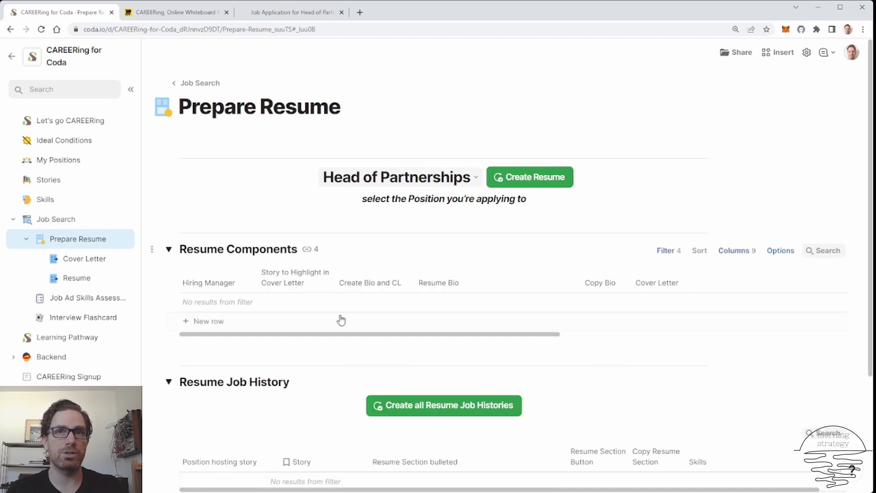
pyautogui.click(544, 184)
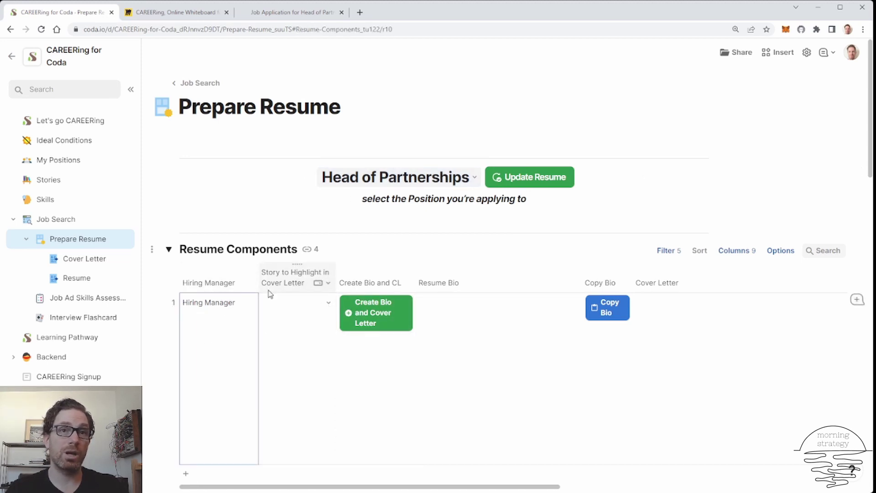
# Step: Highlight the "Anticipating Breakthroughs: Forecasting for Progress" story in the cover letter and generate the bio and cover letter
pyautogui.click(329, 303)
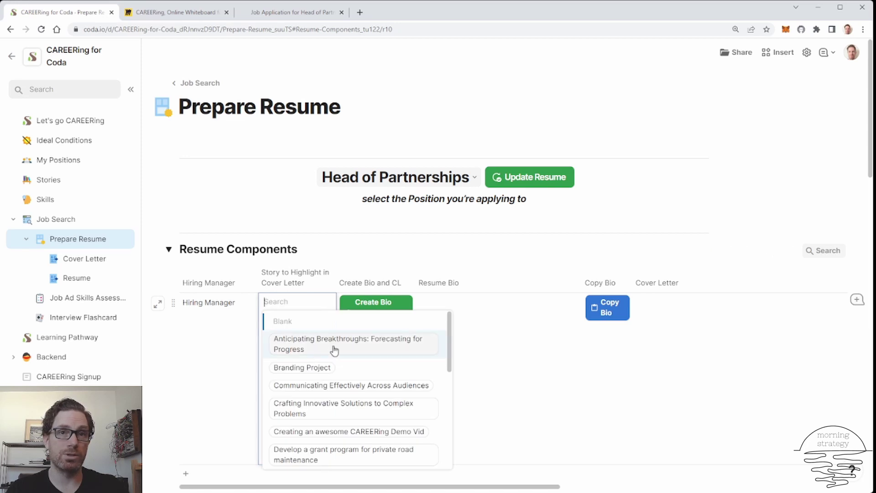
pyautogui.moveTo(318, 352)
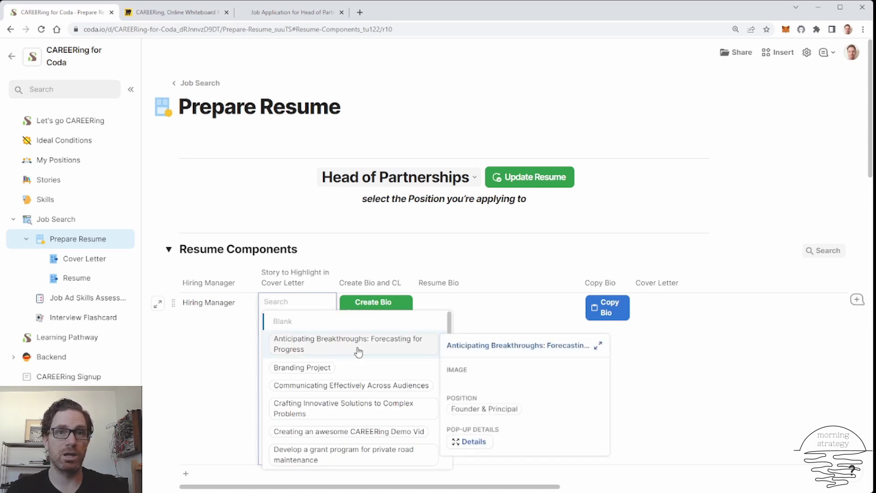
pyautogui.click(358, 350)
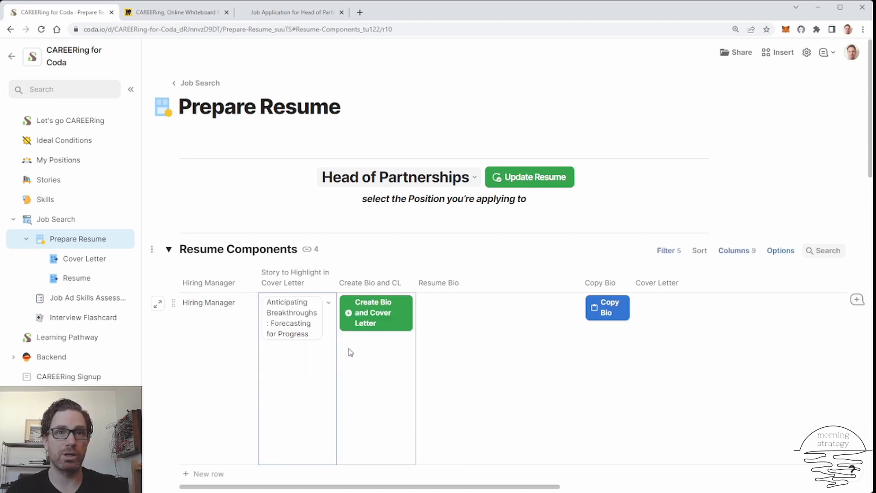
pyautogui.click(373, 318)
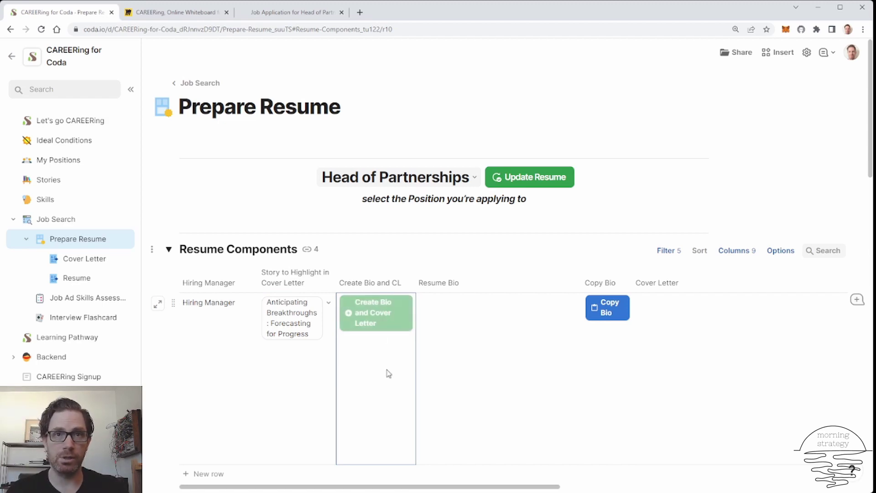
# Step: Generate the bulleted resume sections for all stories in the Resume Job History
pyautogui.scroll(-10, 388, 374)
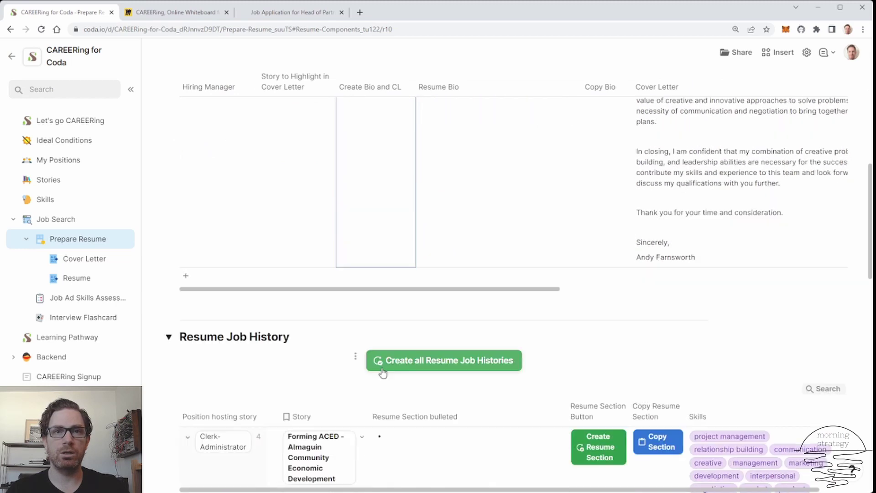
pyautogui.scroll(-5, 382, 373)
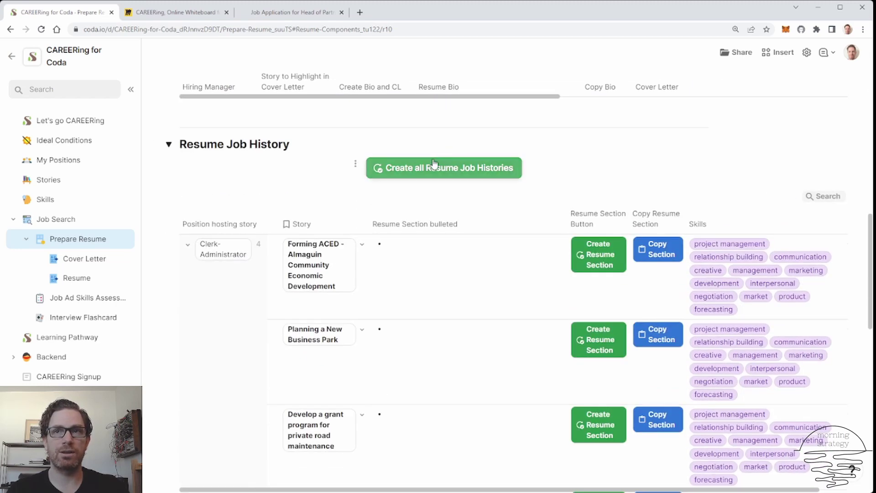
pyautogui.click(454, 169)
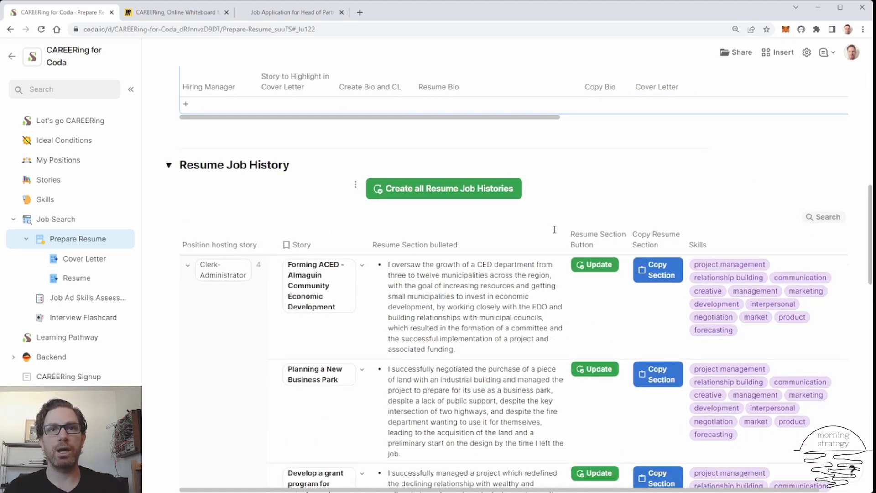
# Step: Review the generated job history bullets and copy the resume section of the "Anticipating Breakthroughs: Forecasting for Progress" story
pyautogui.scroll(-5, 555, 233)
pyautogui.scroll(-3, 554, 232)
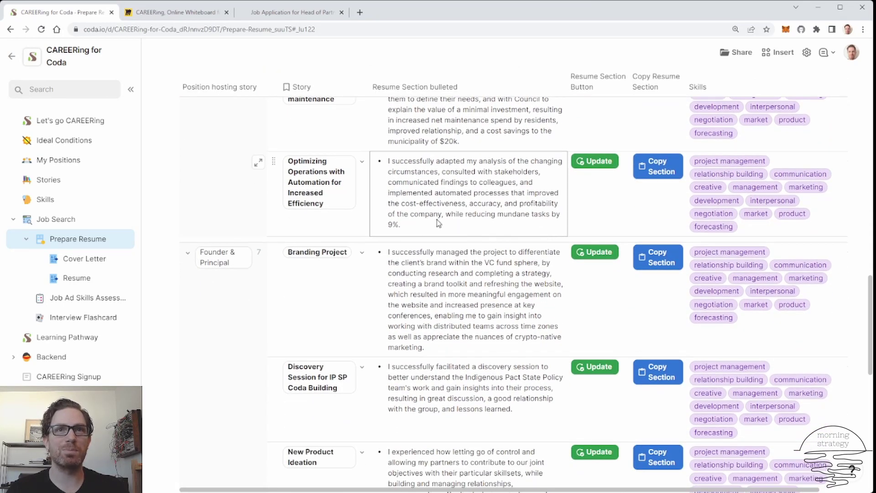
pyautogui.scroll(-3, 484, 228)
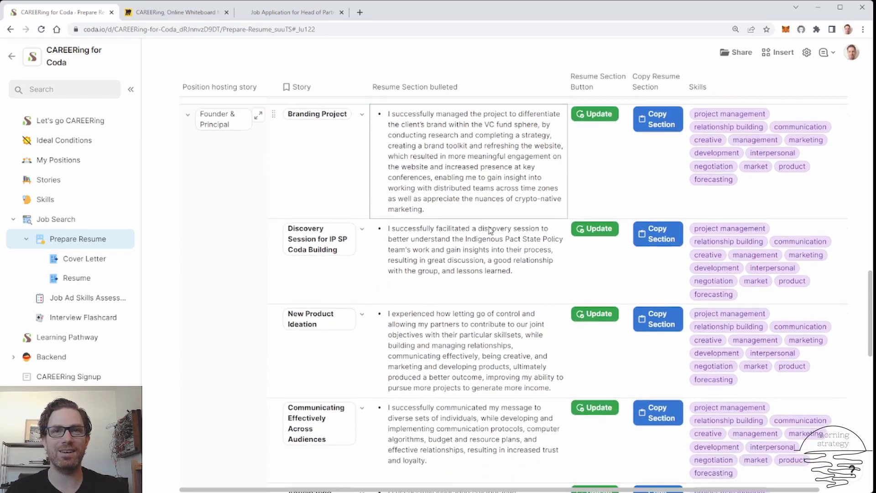
pyautogui.scroll(-9, 490, 230)
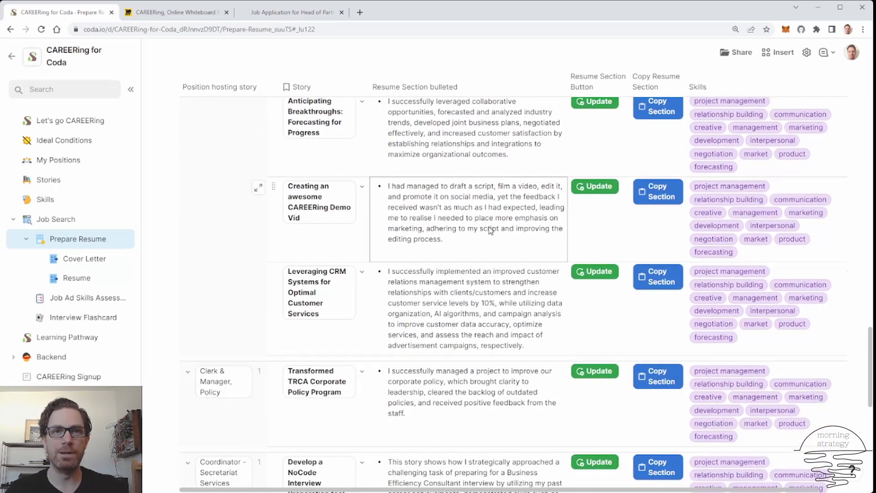
pyautogui.scroll(2, 454, 243)
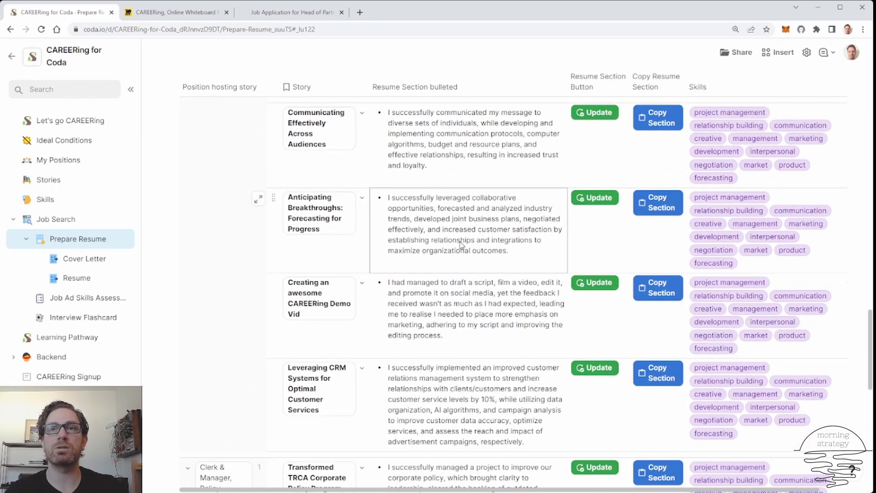
pyautogui.click(661, 208)
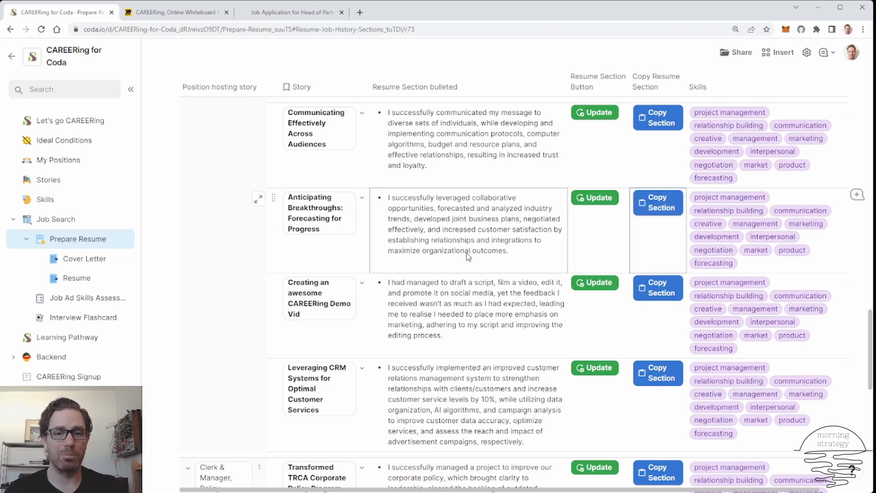
# Step: Check the generated resume components, open the Cover Letter page, preview its printout, and close the preview without printing
pyautogui.scroll(15, 466, 255)
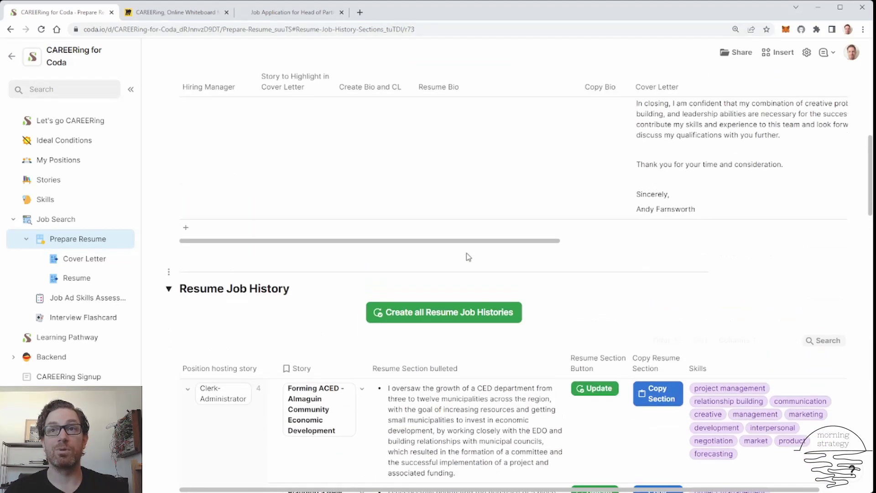
pyautogui.scroll(10, 466, 253)
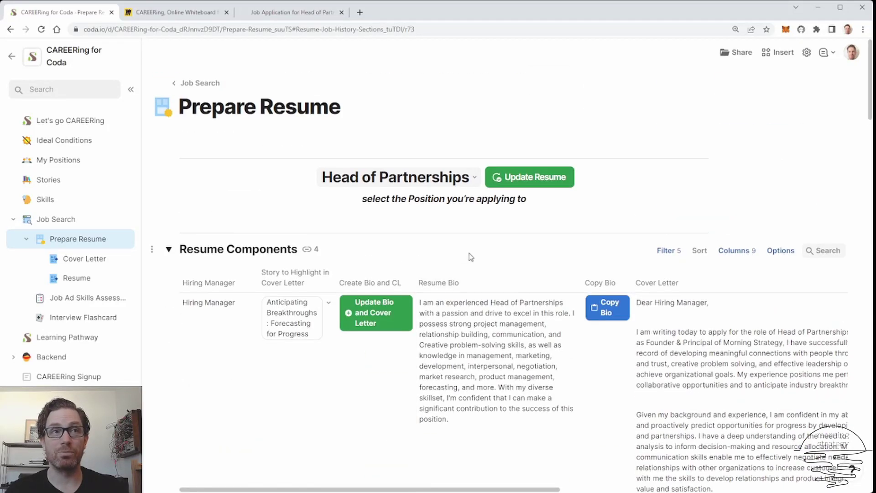
pyautogui.click(85, 258)
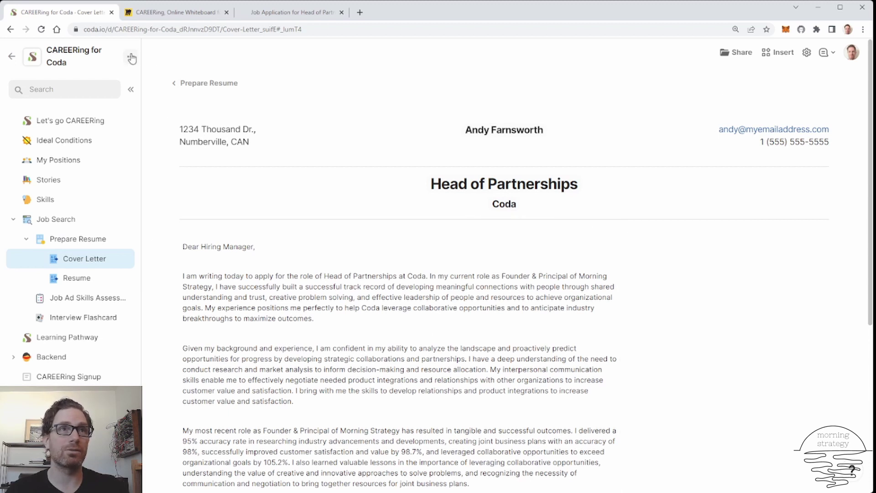
pyautogui.click(130, 57)
pyautogui.moveTo(169, 317)
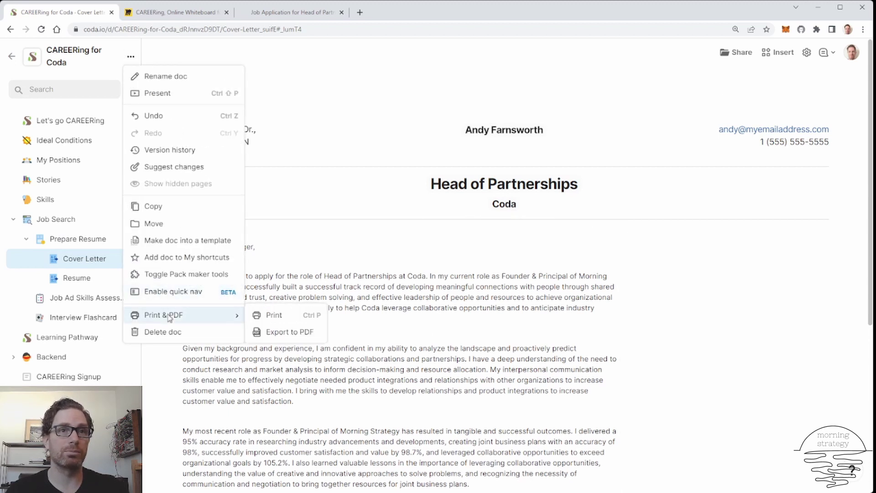
pyautogui.click(286, 319)
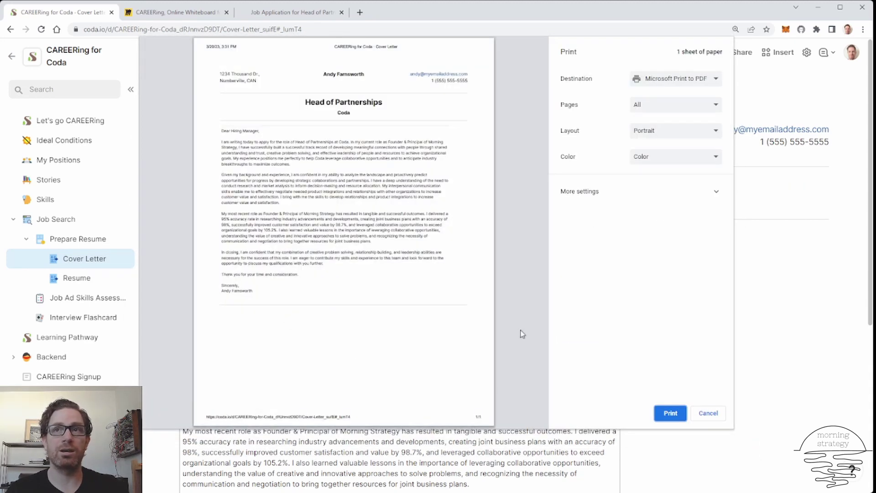
pyautogui.click(708, 413)
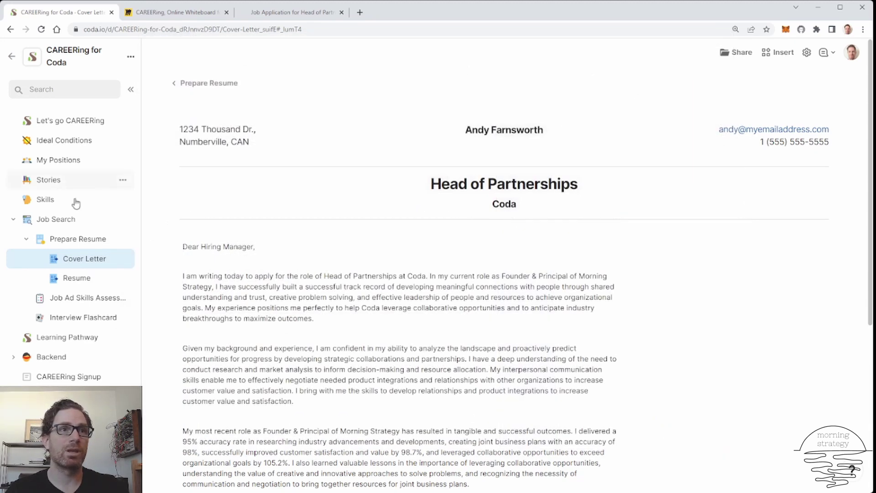
# Step: Open the Resume page, look through its print preview including the work history, cancel printing, and return to the Cover Letter page
pyautogui.click(78, 278)
pyautogui.click(130, 56)
pyautogui.click(288, 314)
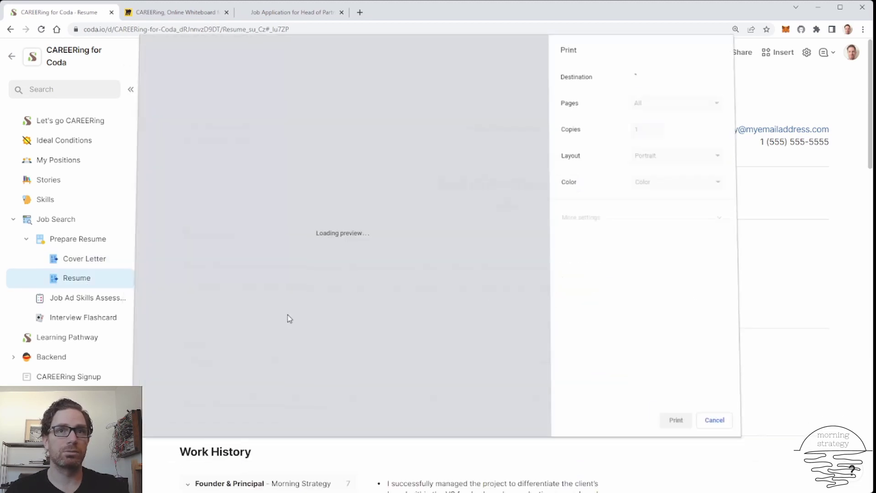
pyautogui.scroll(-6, 488, 269)
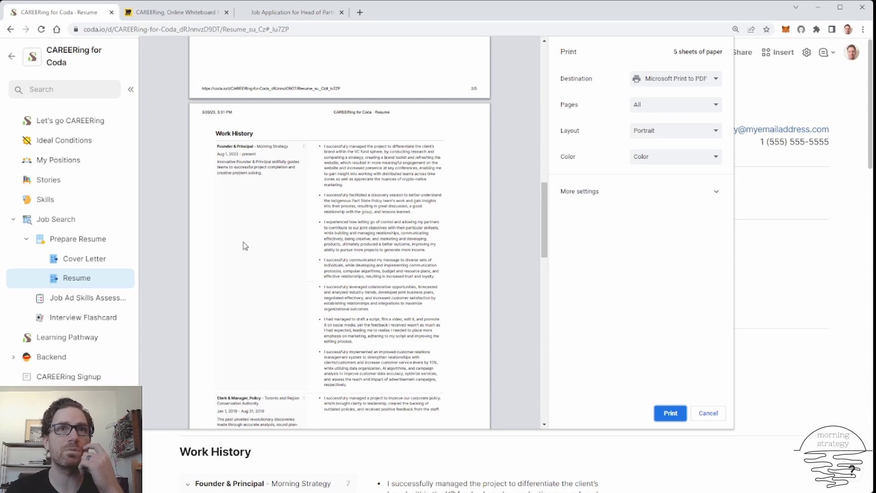
pyautogui.scroll(-6, 243, 242)
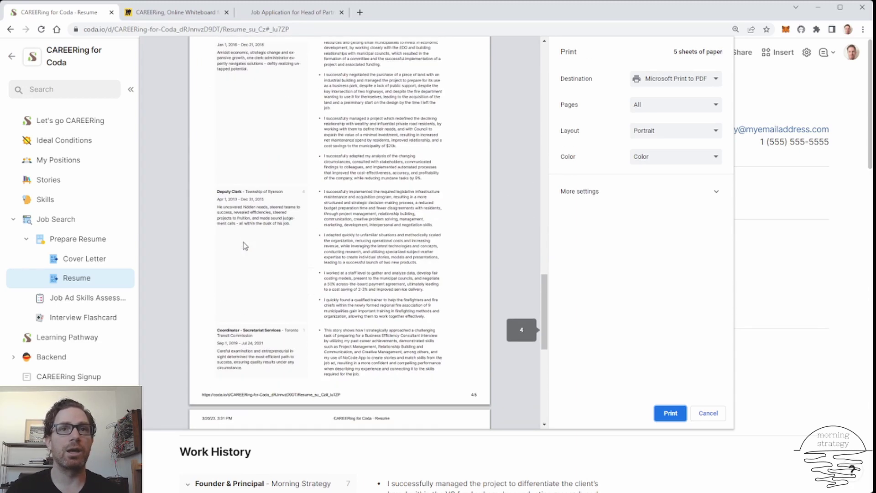
pyautogui.click(708, 413)
pyautogui.hotkey('alt', 'Left')
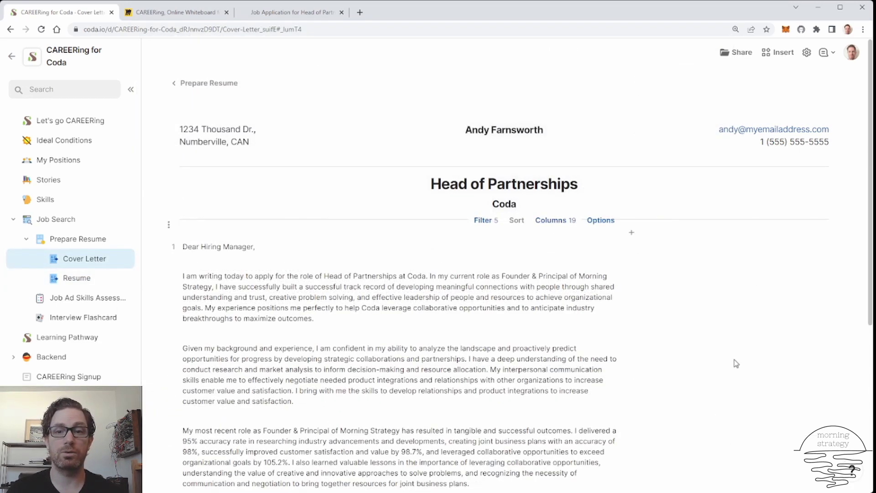